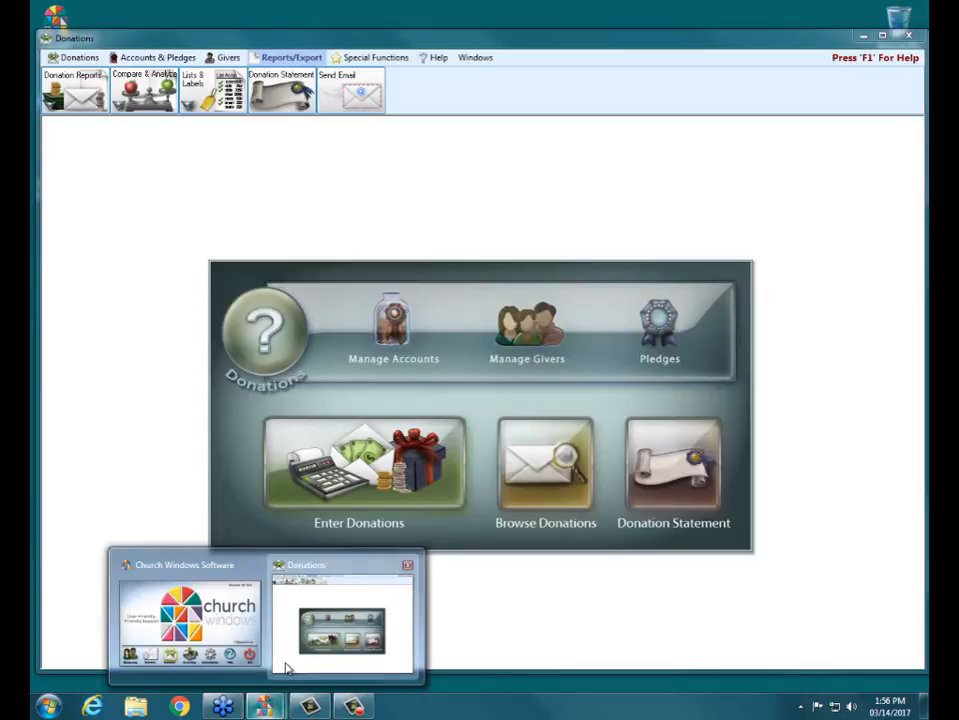
# - Switch to the Donations window and open the Donations Log Report setup
pyautogui.click(284, 668)
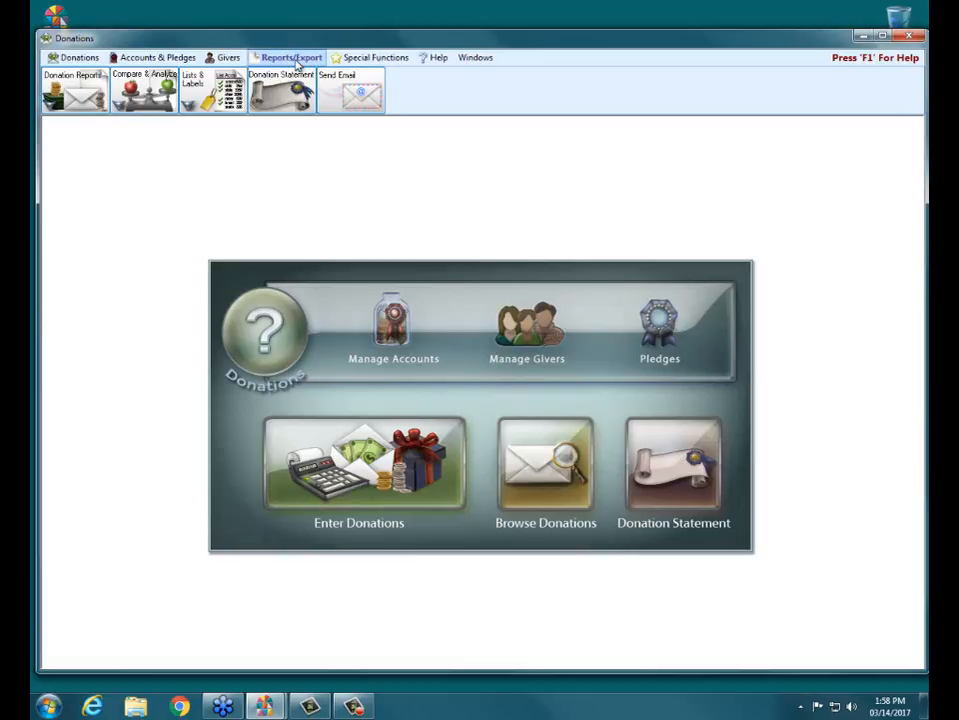
pyautogui.click(103, 89)
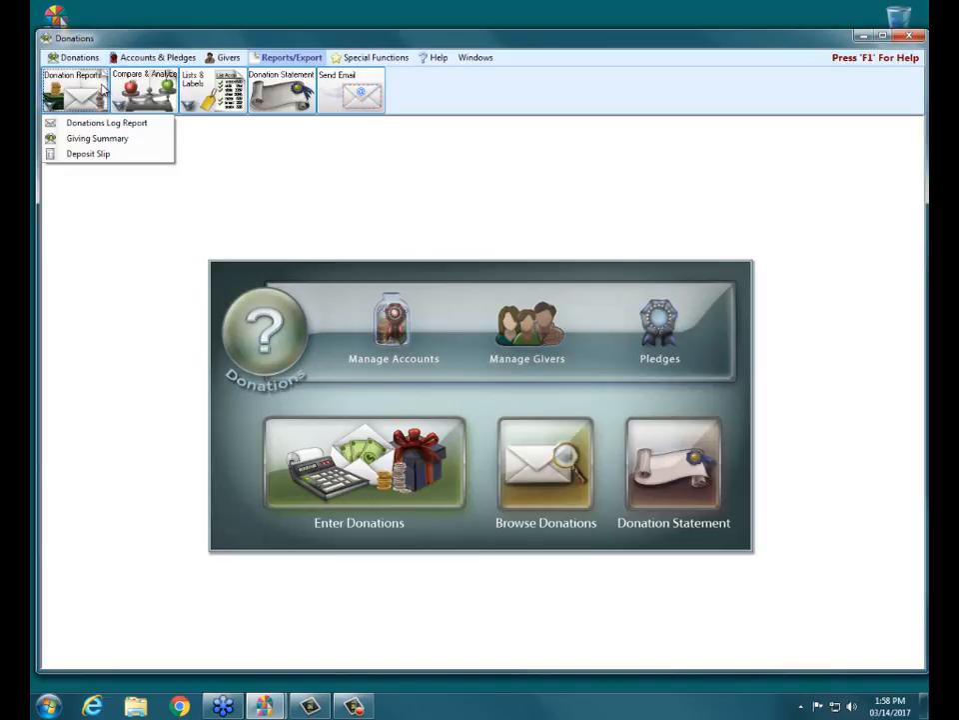
pyautogui.click(145, 126)
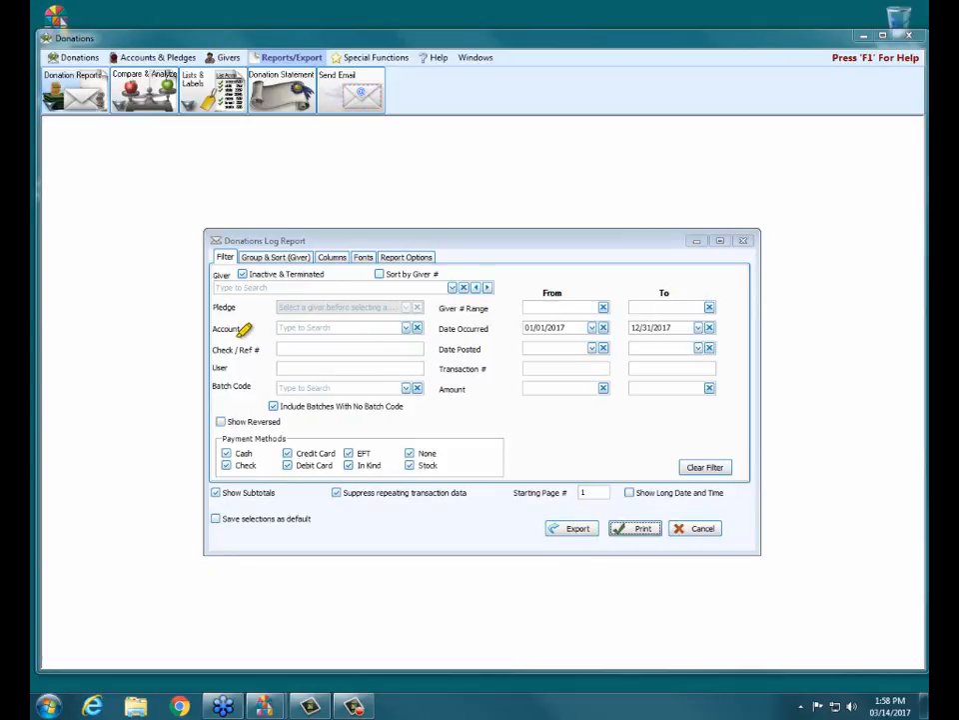
pyautogui.click(232, 421)
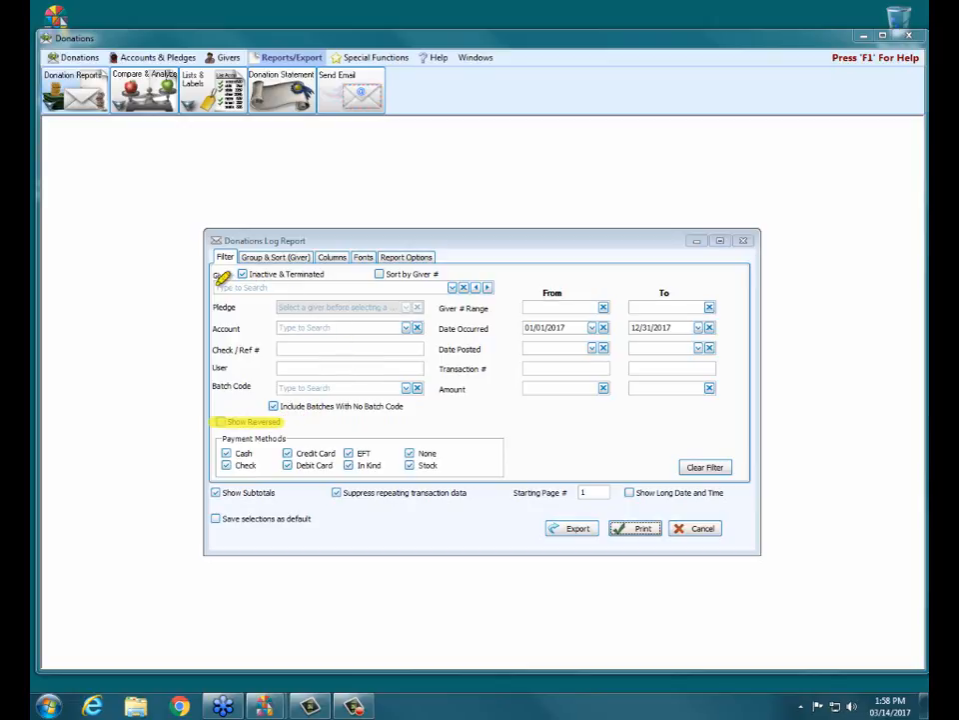
pyautogui.moveTo(213, 276); pyautogui.dragTo(230, 275)
pyautogui.moveTo(438, 329); pyautogui.dragTo(490, 328)
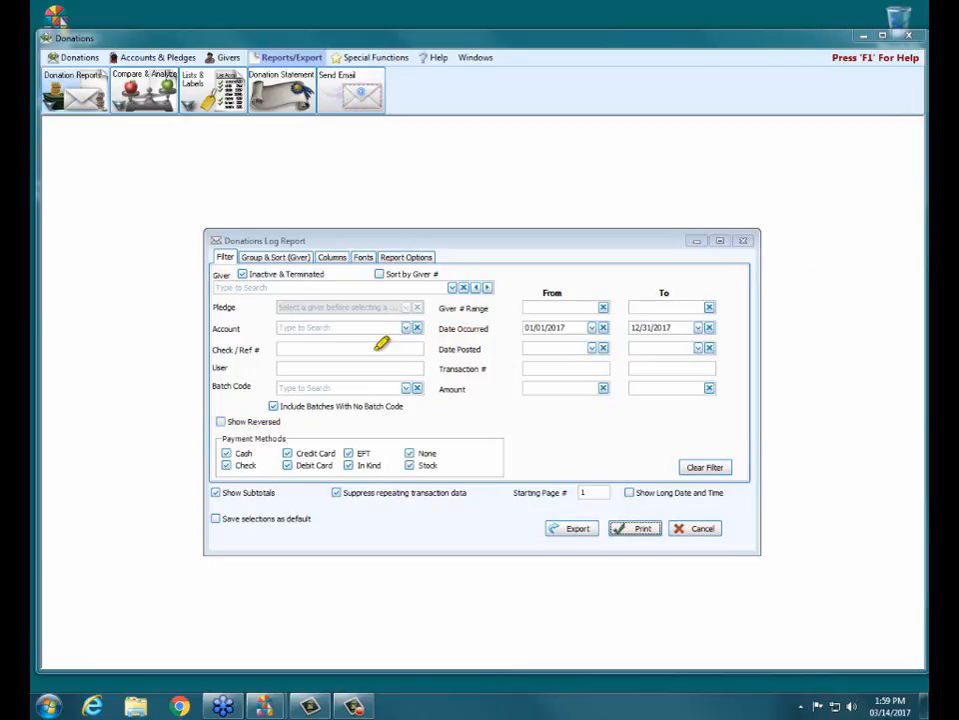
pyautogui.moveTo(217, 424); pyautogui.dragTo(268, 423)
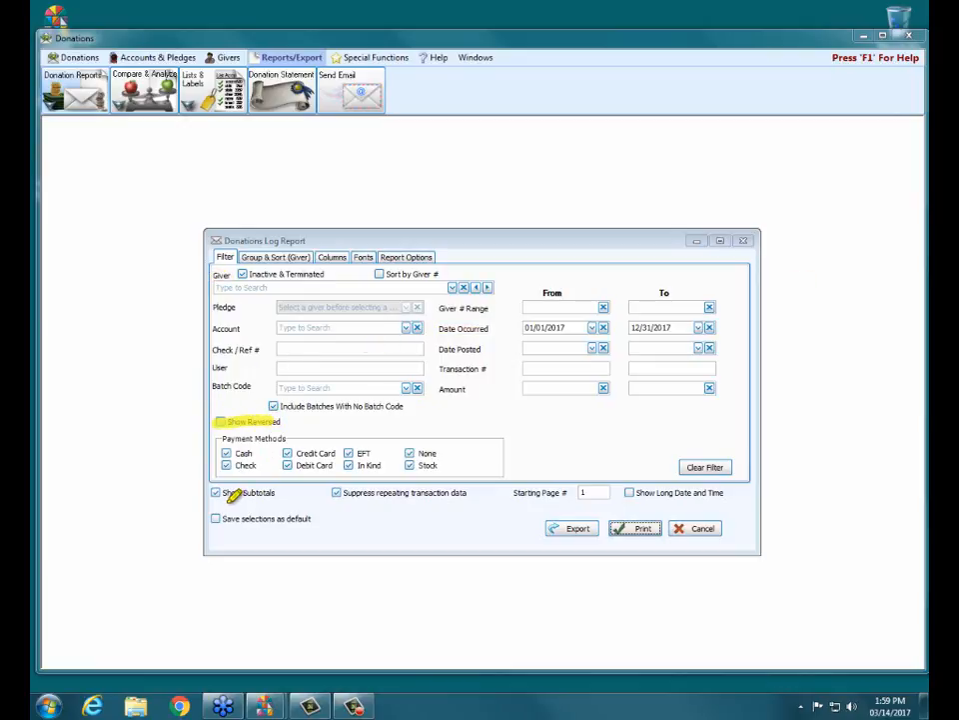
pyautogui.moveTo(197, 482)
pyautogui.mouseDown()
pyautogui.moveTo(201, 532)
pyautogui.moveTo(450, 519)
pyautogui.moveTo(618, 491)
pyautogui.moveTo(732, 490)
pyautogui.moveTo(214, 482)
pyautogui.mouseUp()
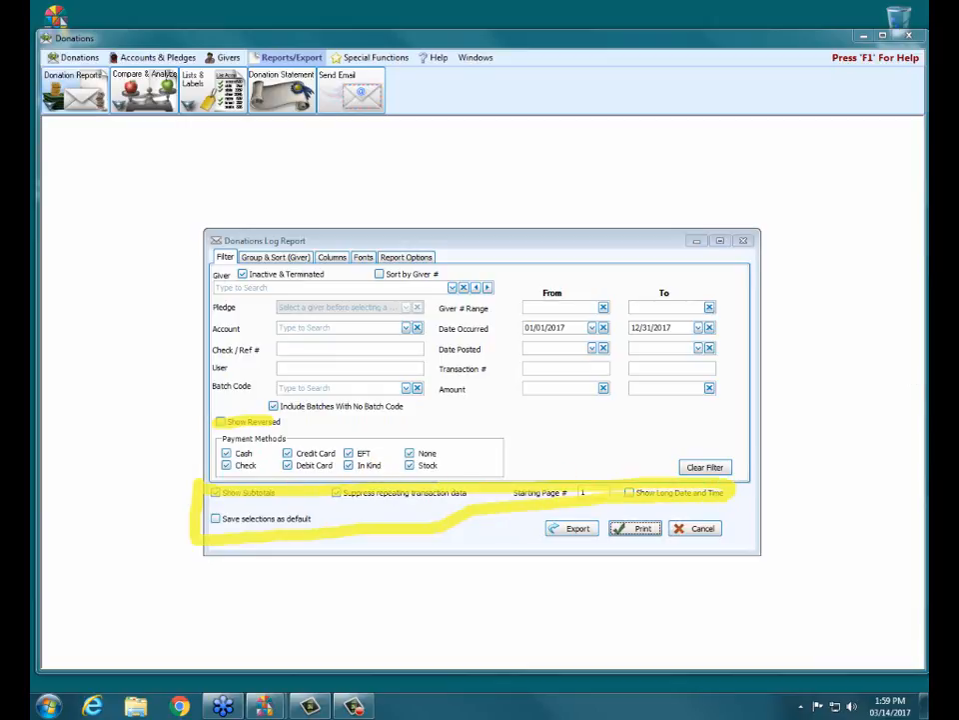
pyautogui.press('Escape')
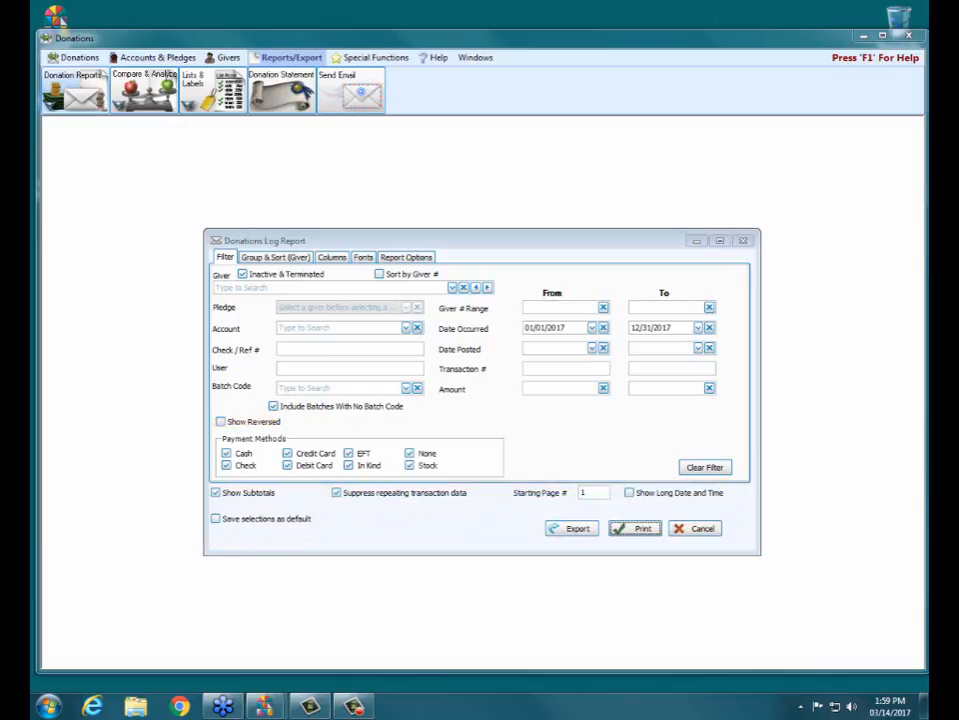
# - Enable Show Reversed, preview the Donations Log Report for its reversed entries, and close the preview
pyautogui.click(235, 424)
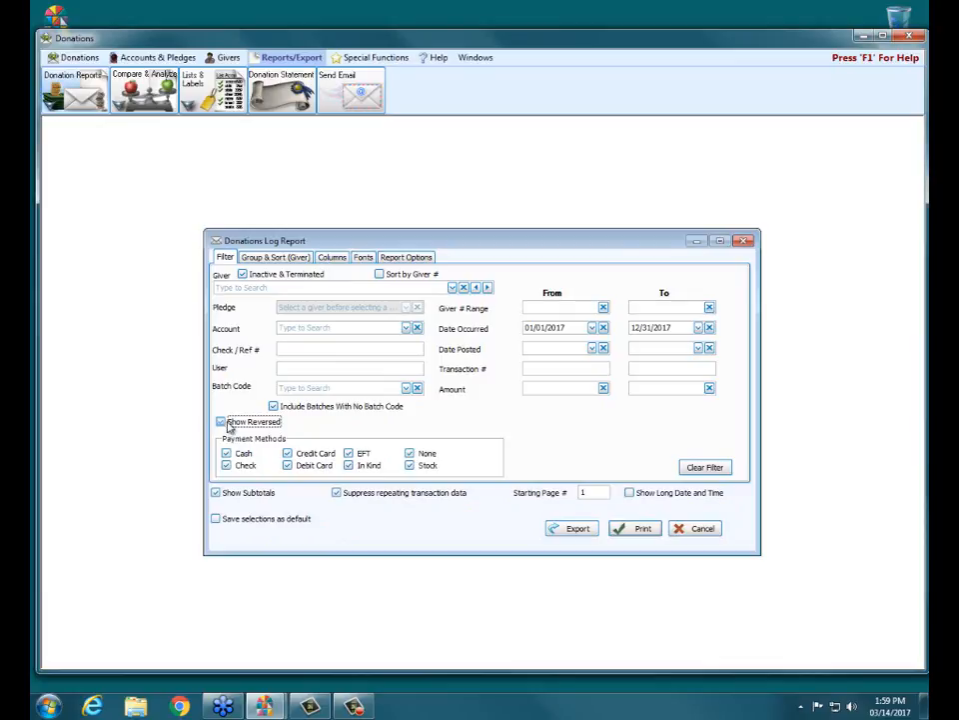
pyautogui.click(643, 530)
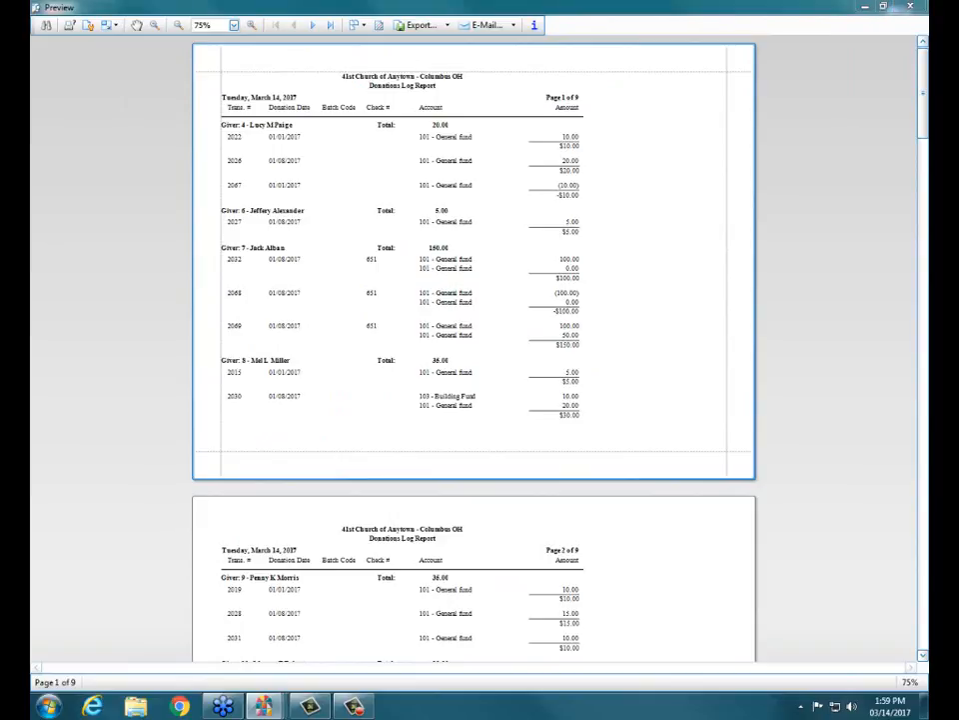
pyautogui.moveTo(520, 185); pyautogui.dragTo(586, 188)
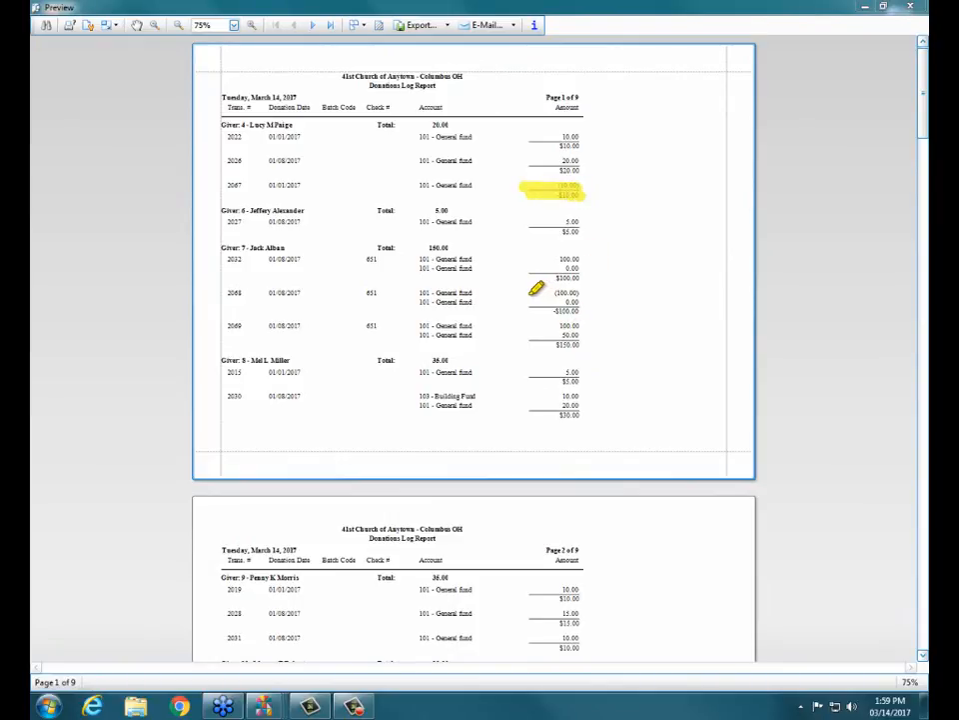
pyautogui.moveTo(527, 294)
pyautogui.mouseDown()
pyautogui.moveTo(584, 295)
pyautogui.moveTo(581, 312)
pyautogui.moveTo(541, 313)
pyautogui.mouseUp()
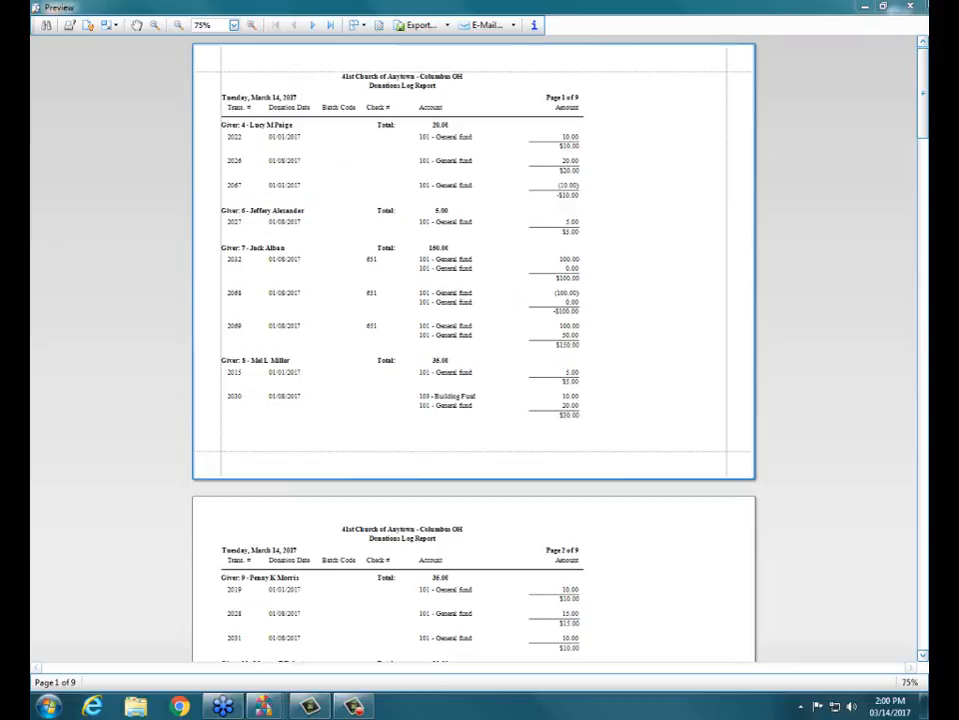
pyautogui.click(902, 8)
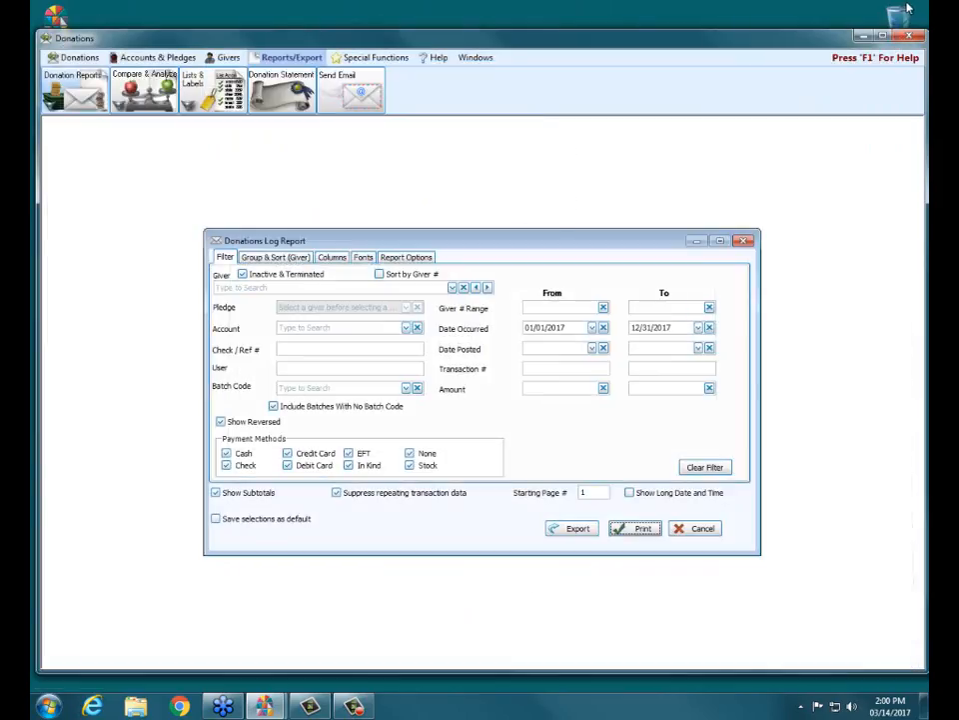
# - Disable Show Reversed, preview the log report without reversed transactions, and close the preview
pyautogui.click(230, 423)
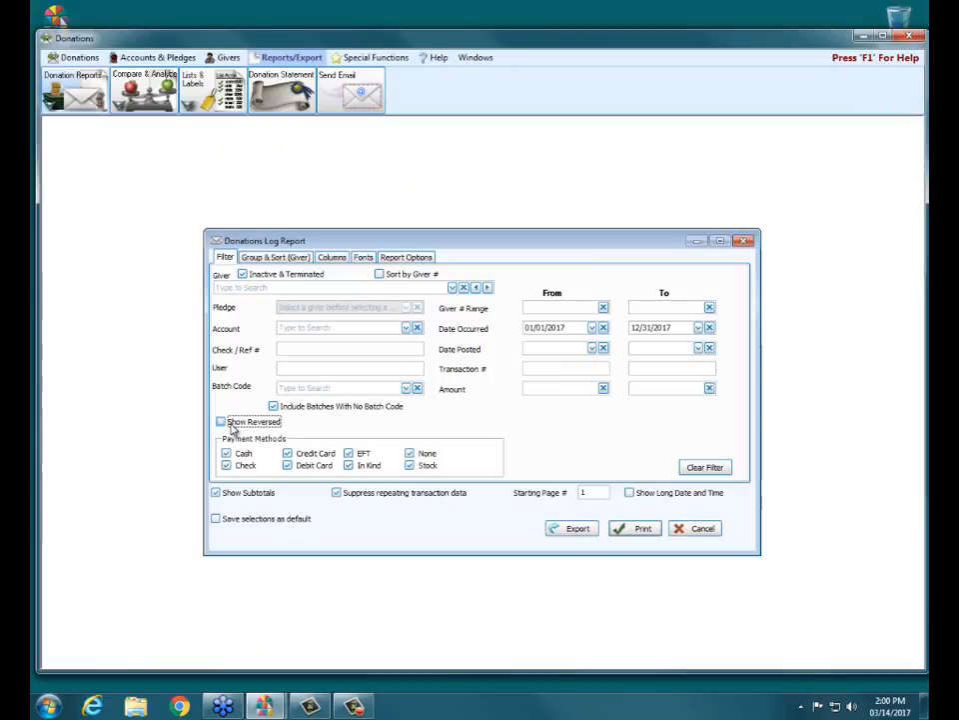
pyautogui.click(652, 532)
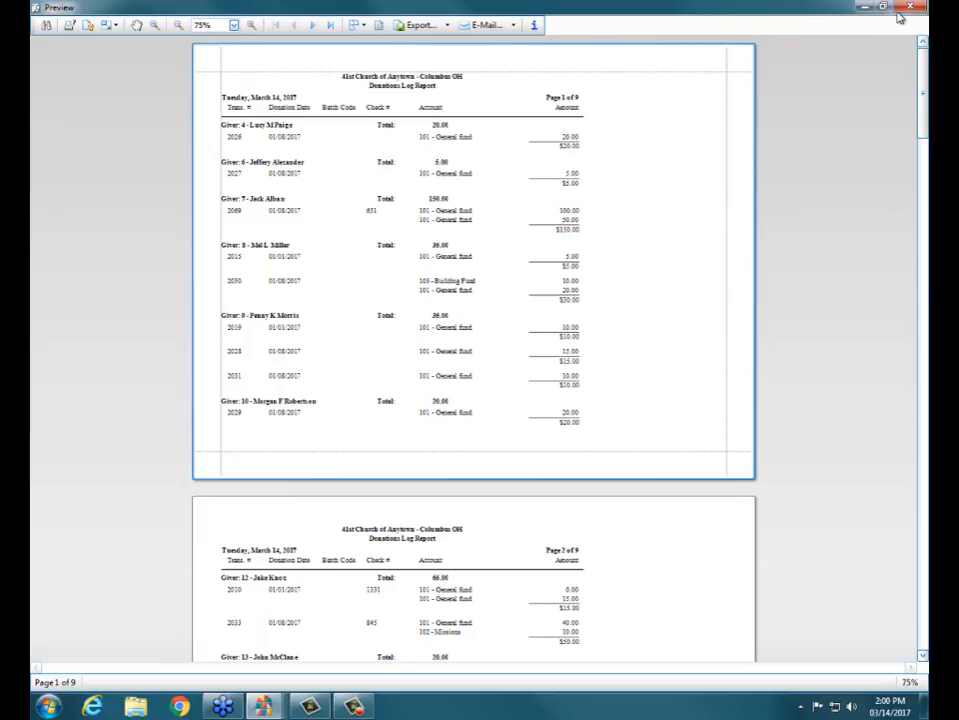
pyautogui.click(908, 8)
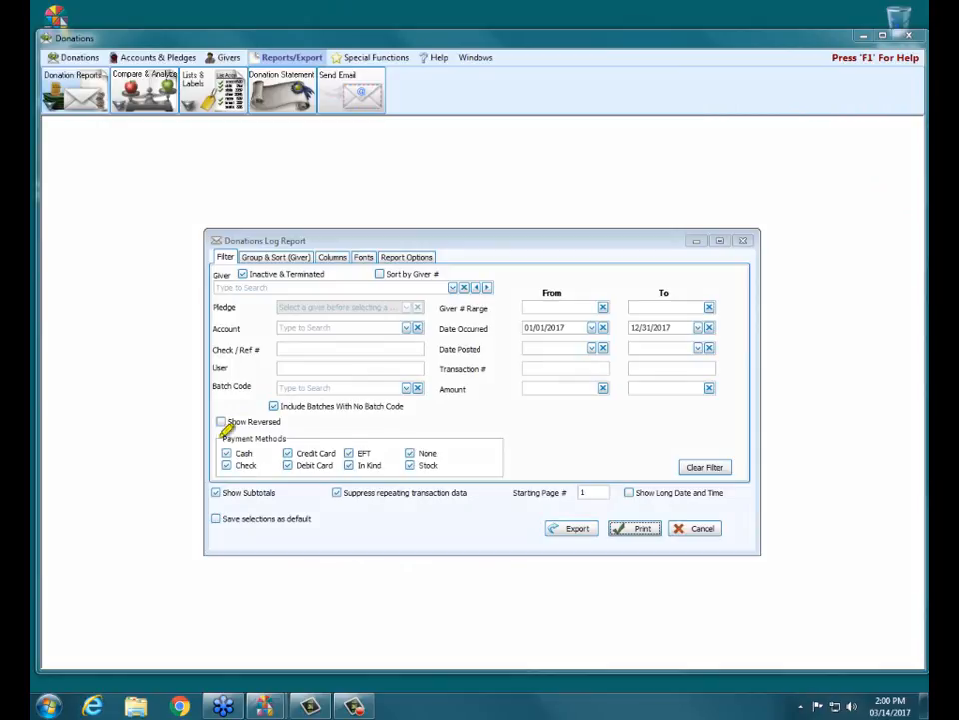
# - Preview the report with Show Subtotals enabled, examine the subtotals under each transaction, and close the preview
pyautogui.moveTo(213, 491); pyautogui.dragTo(270, 490)
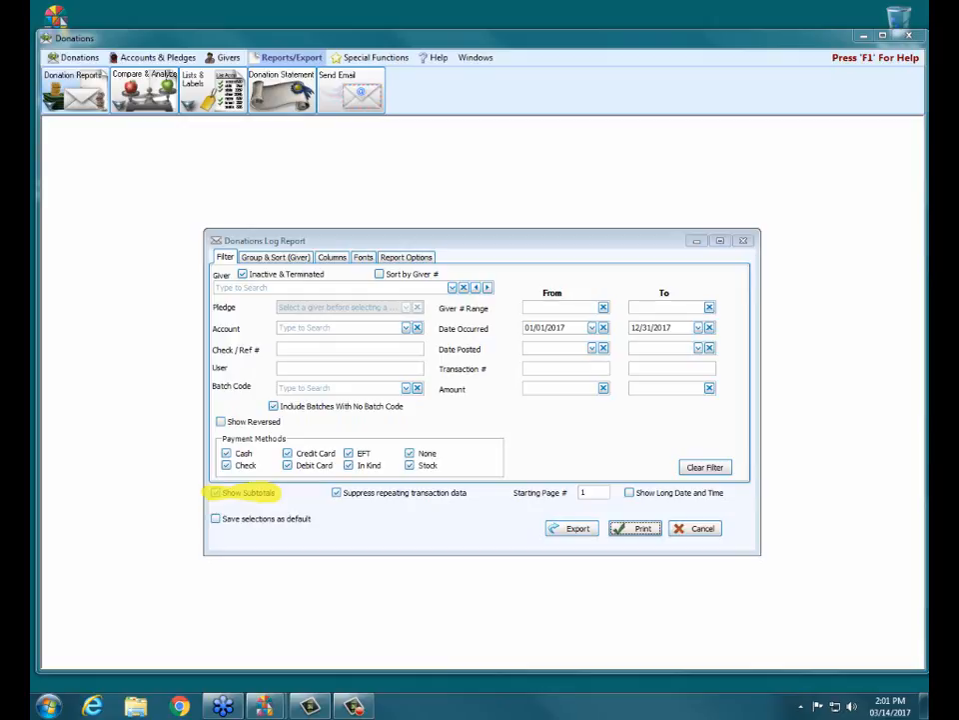
pyautogui.click(216, 493)
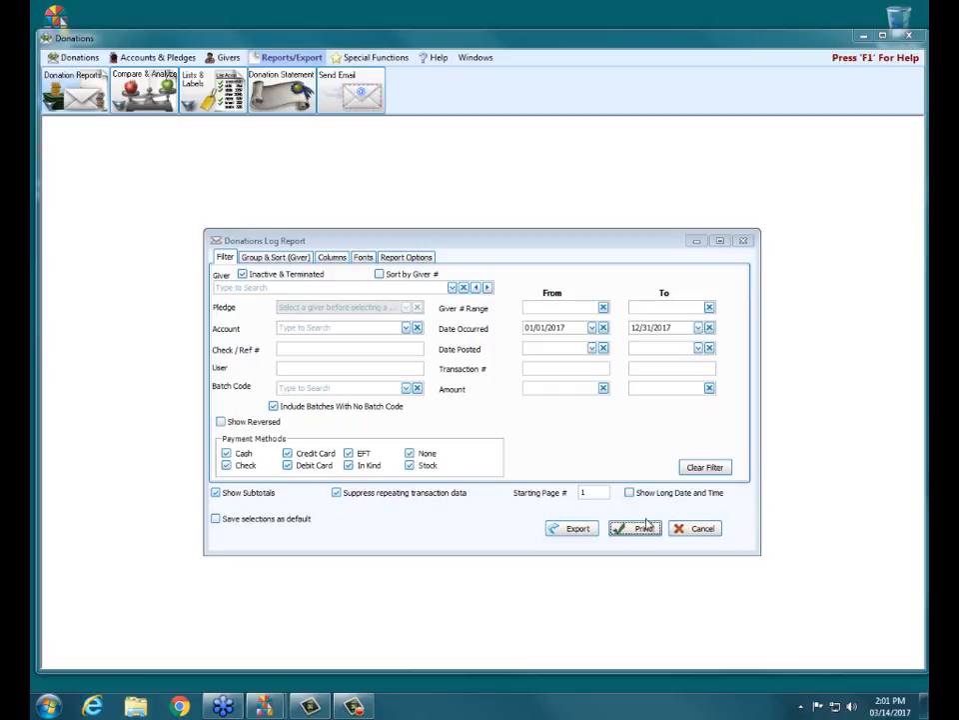
pyautogui.click(641, 530)
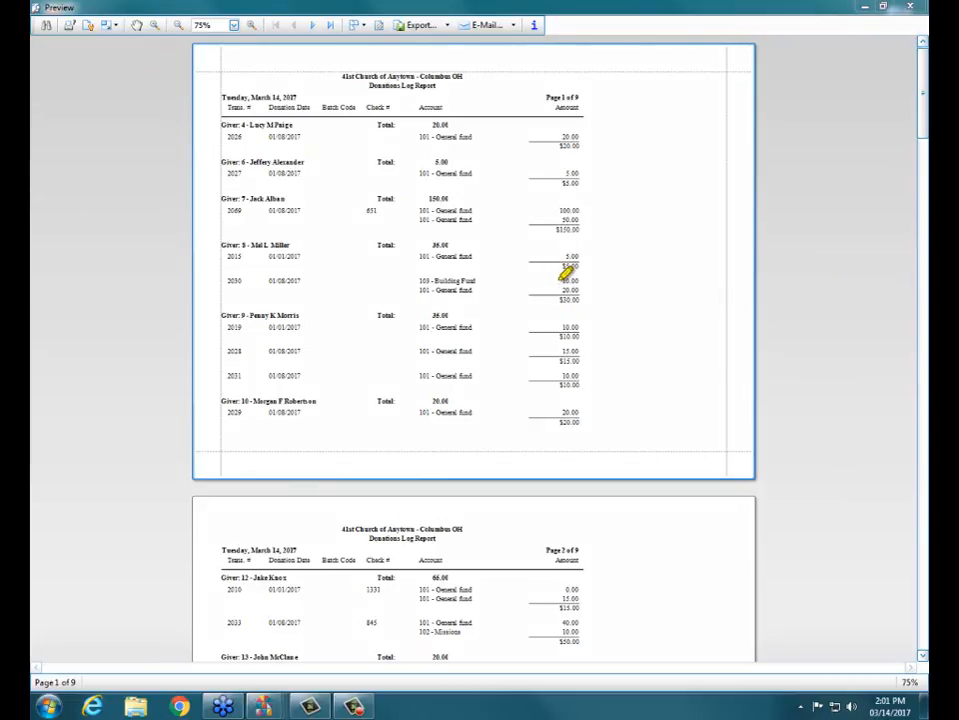
pyautogui.moveTo(560, 291); pyautogui.dragTo(581, 300)
pyautogui.click(916, 8)
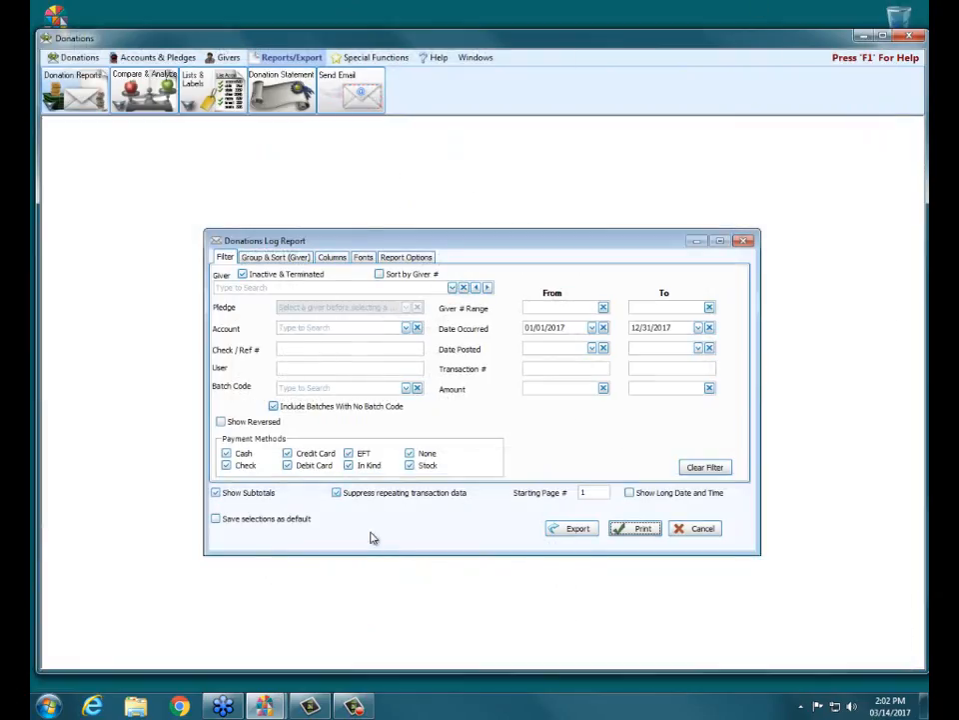
# - Preview the report with Show Subtotals disabled, close the preview, and re-enable the subtotals
pyautogui.click(218, 494)
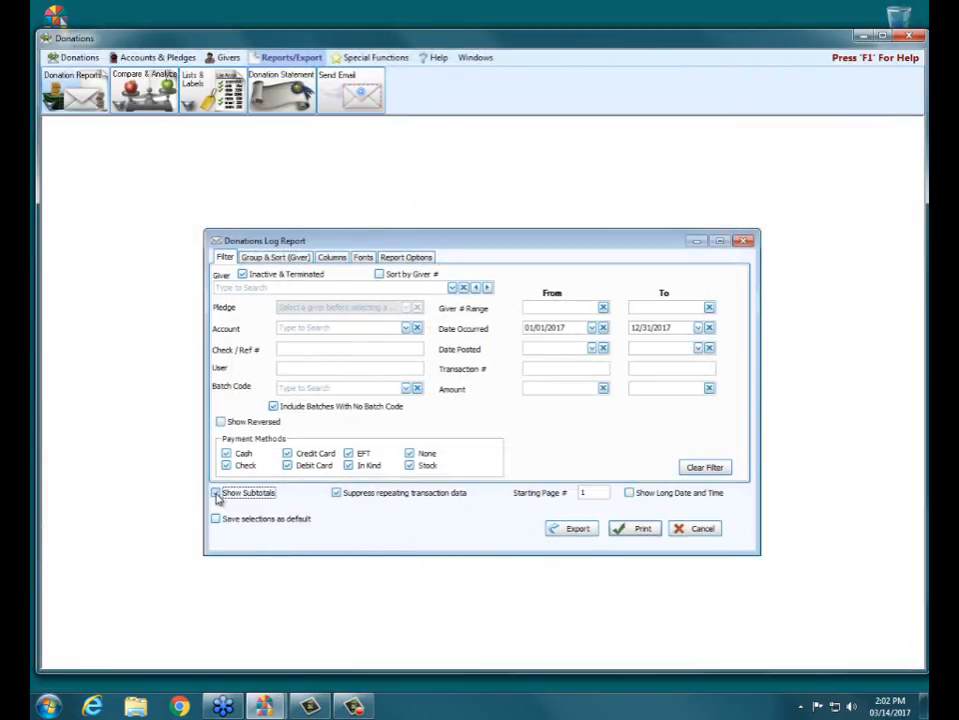
pyautogui.click(643, 527)
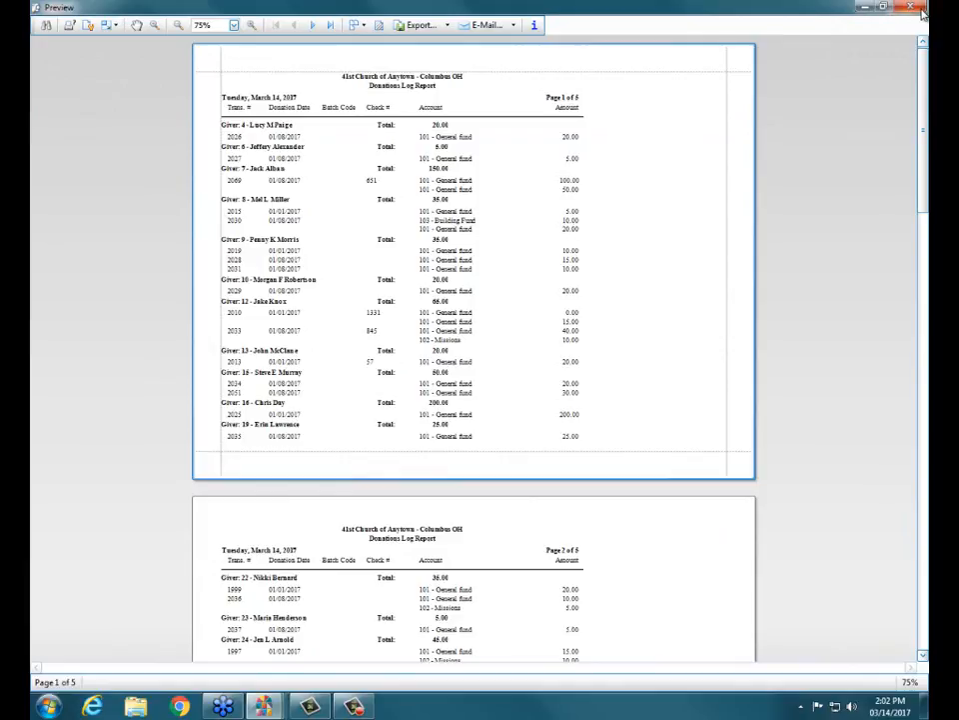
pyautogui.click(909, 7)
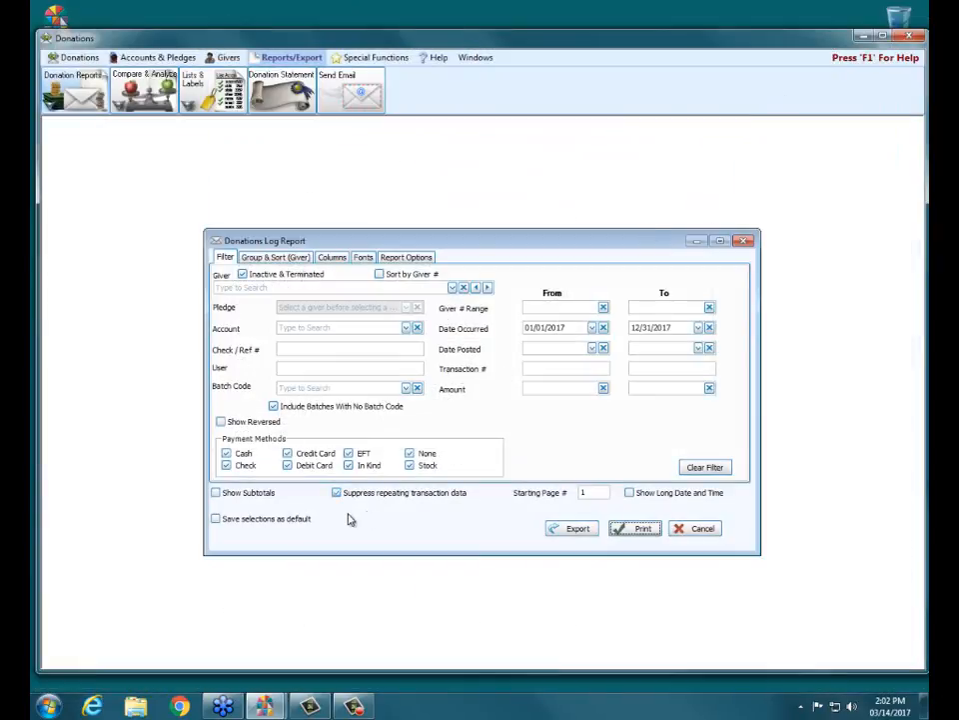
pyautogui.click(245, 495)
pyautogui.click(246, 494)
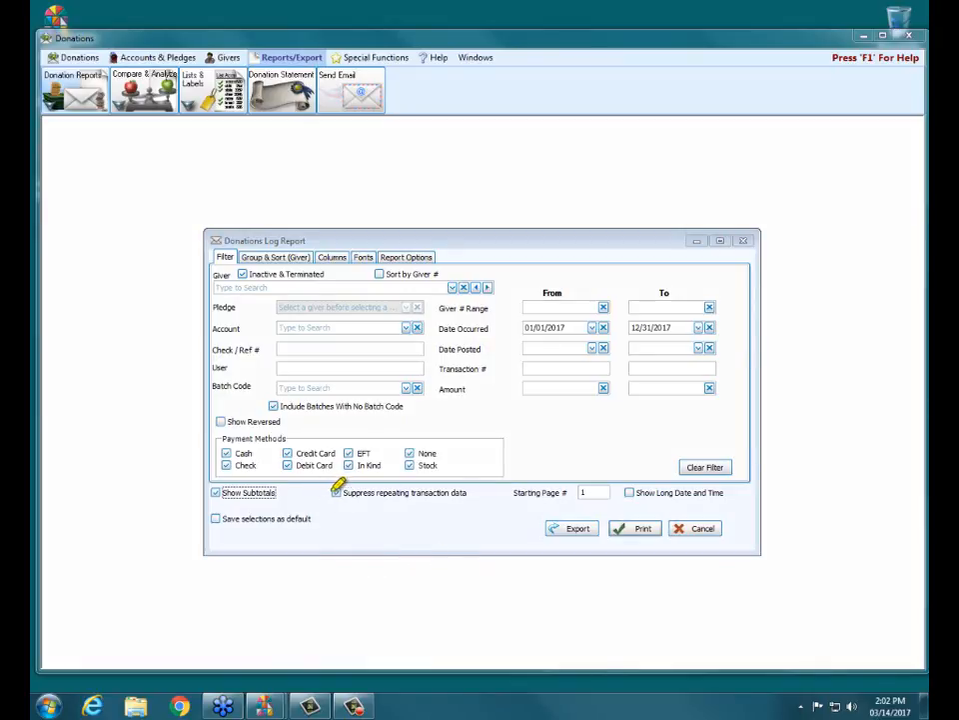
# - Disable Suppress repeating transaction data, preview the report with the repeated details, and close the preview
pyautogui.moveTo(337, 487); pyautogui.dragTo(474, 486)
pyautogui.click(336, 493)
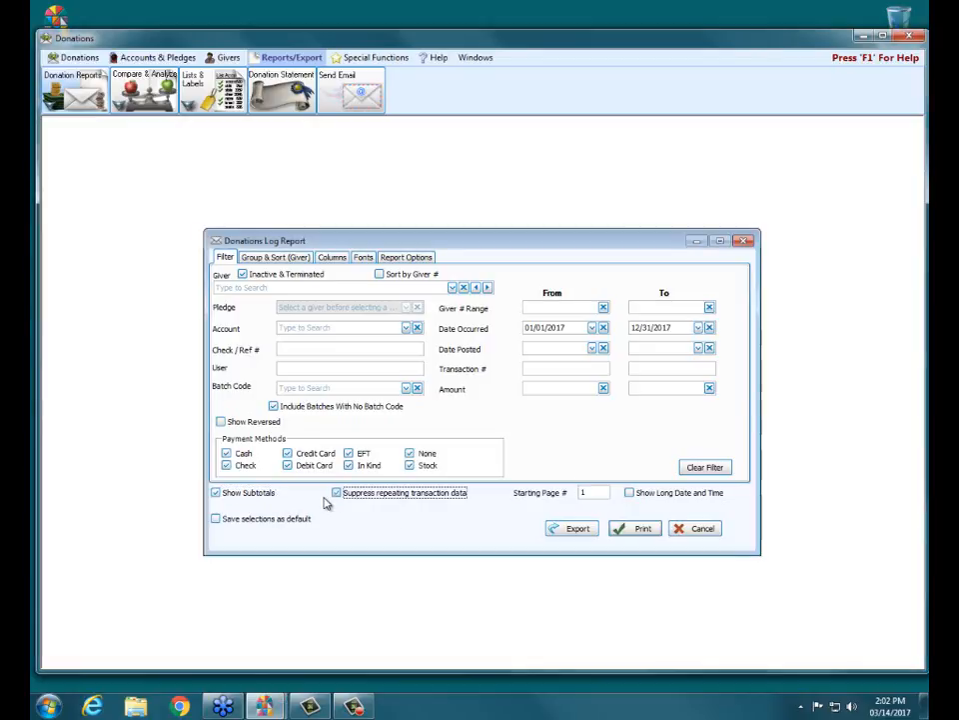
pyautogui.click(655, 530)
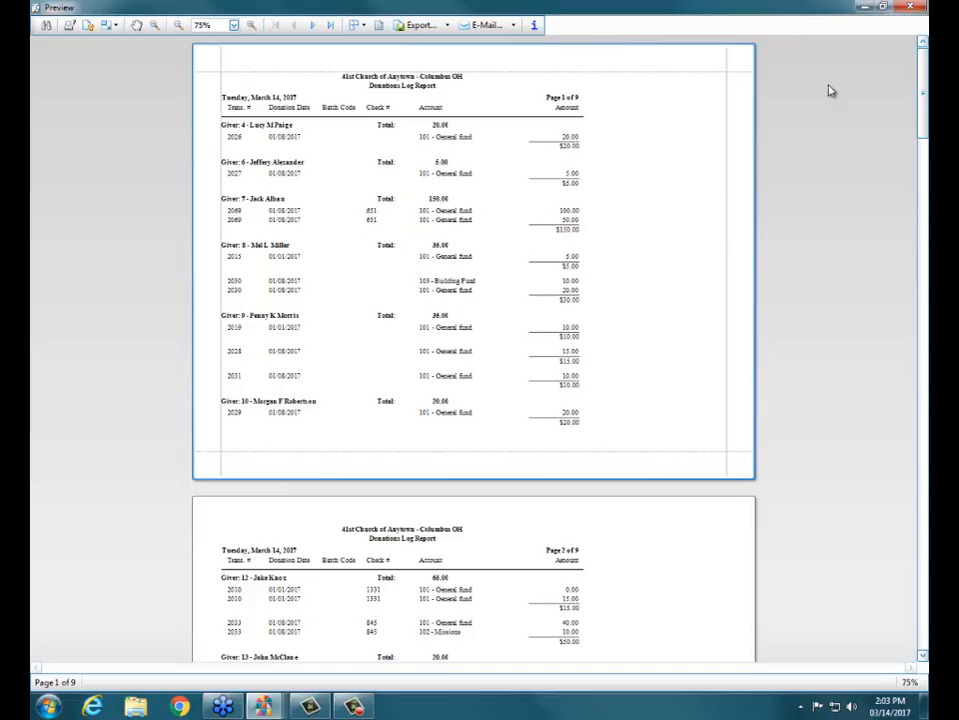
pyautogui.click(909, 9)
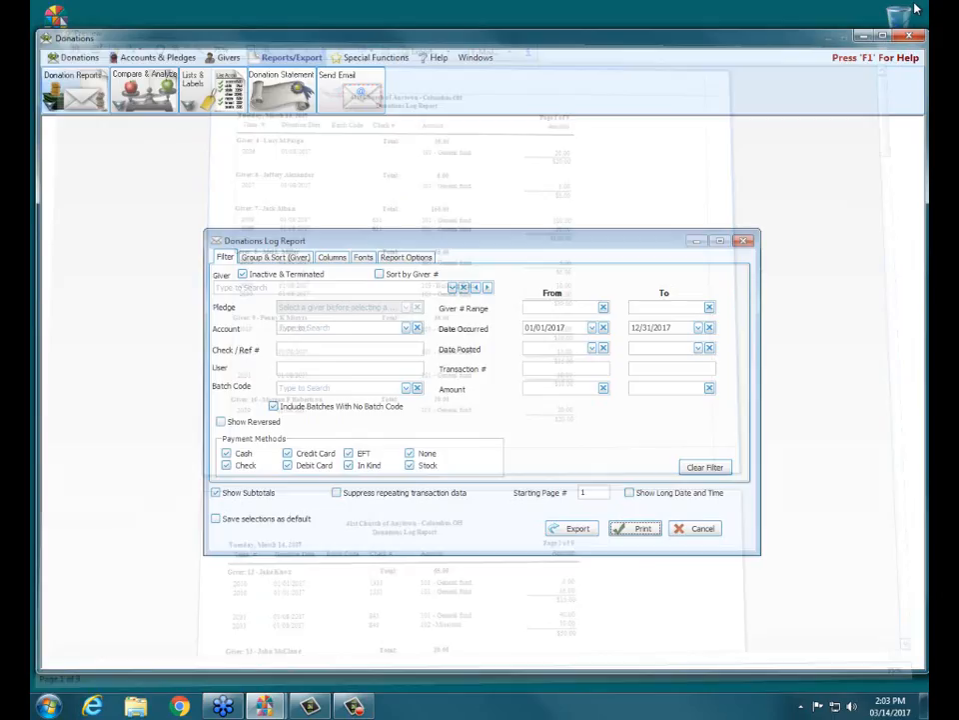
# - Re-enable Suppress repeating transaction data, preview the report again, and close the preview
pyautogui.click(354, 500)
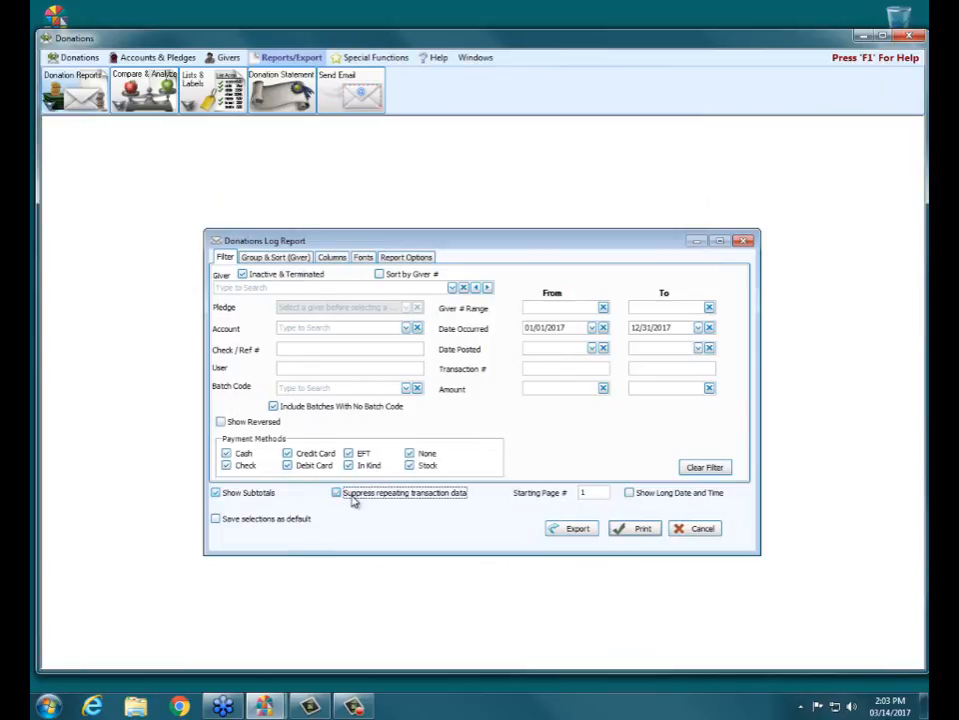
pyautogui.click(628, 532)
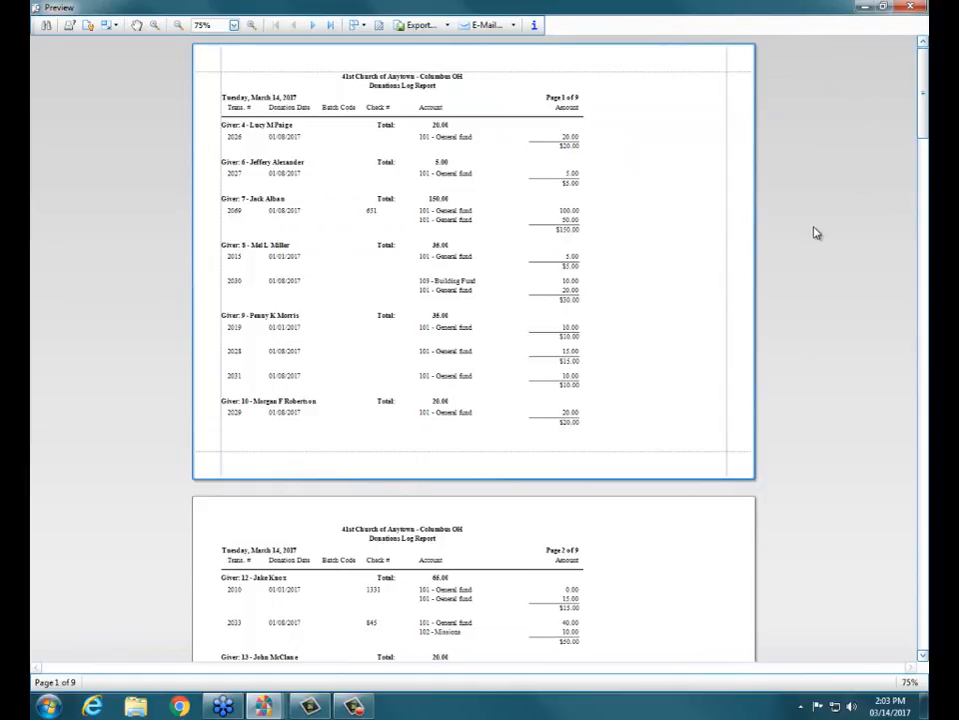
pyautogui.click(910, 6)
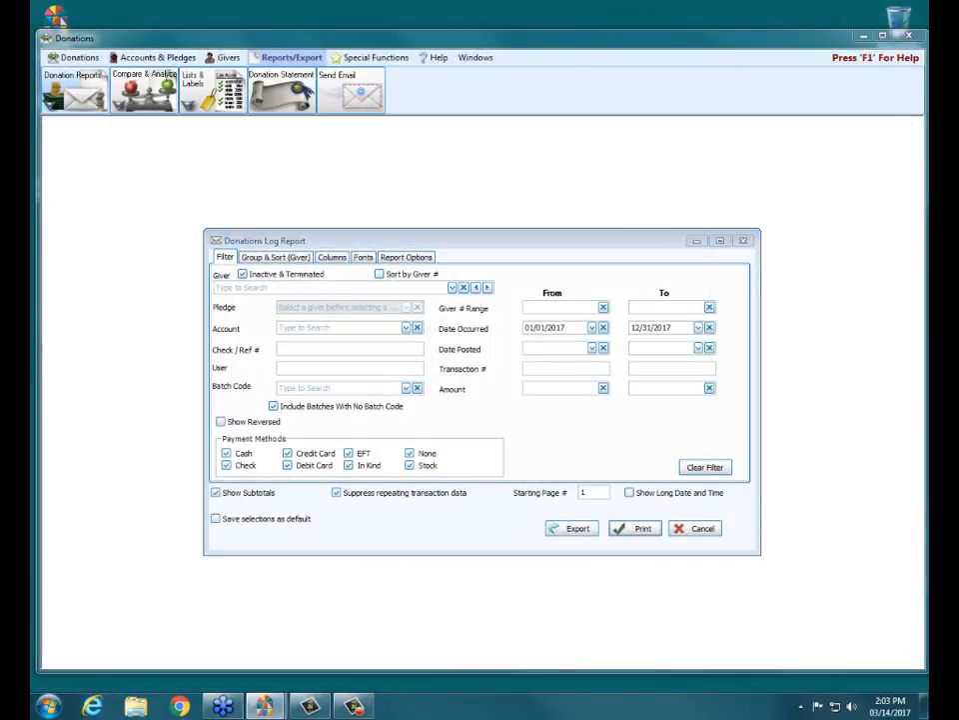
# - Preview the report with its current starting page number, check the page numbering in the header, and close the preview
pyautogui.moveTo(511, 492); pyautogui.dragTo(572, 492)
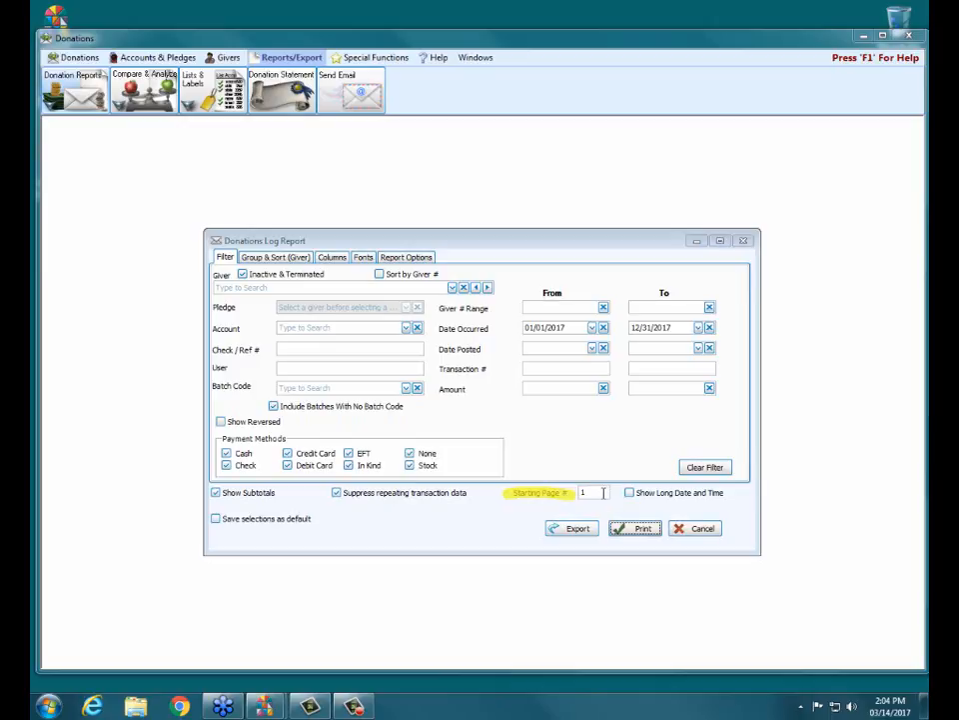
pyautogui.click(643, 529)
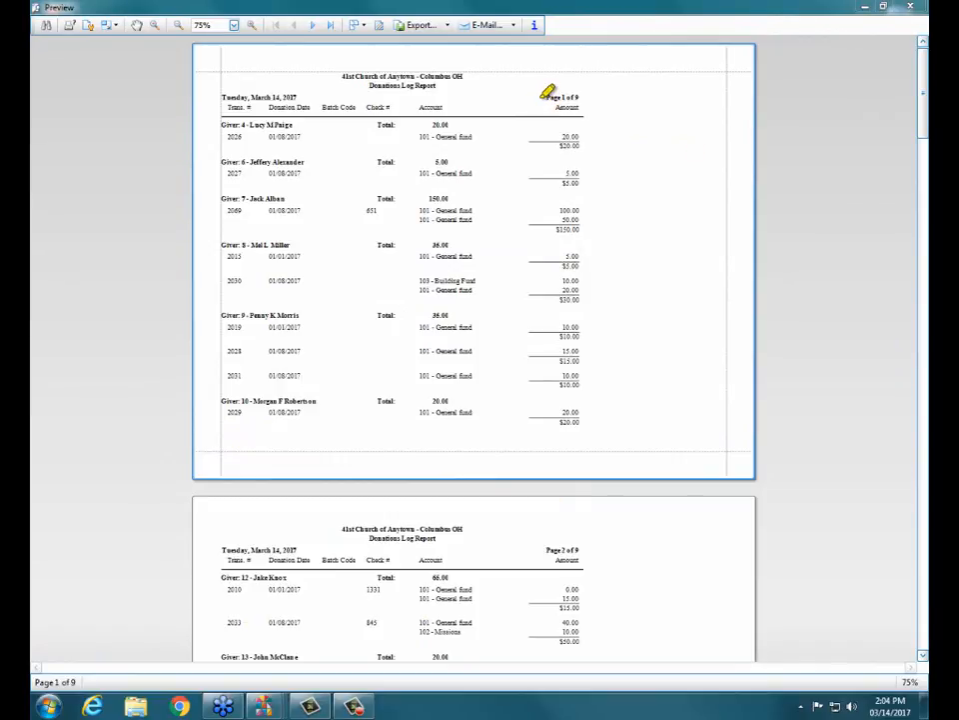
pyautogui.moveTo(541, 98); pyautogui.dragTo(585, 98)
pyautogui.click(909, 7)
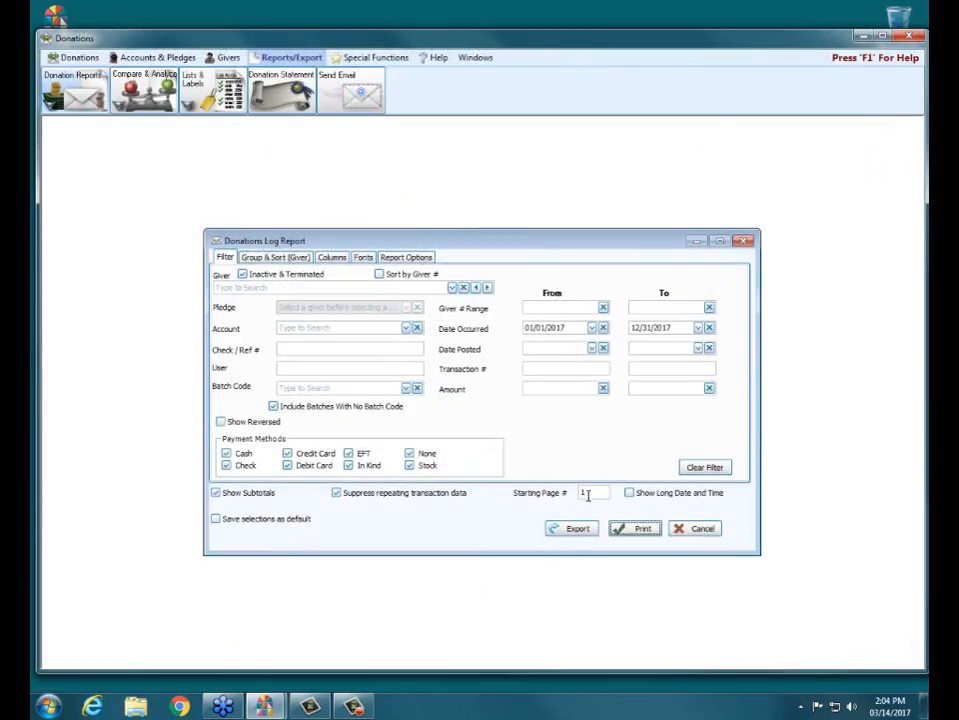
# - Set the report's starting page number to 4, preview the resulting page numbering, and close the preview
pyautogui.moveTo(589, 494); pyautogui.dragTo(568, 495)
pyautogui.write('4')
pyautogui.click(642, 527)
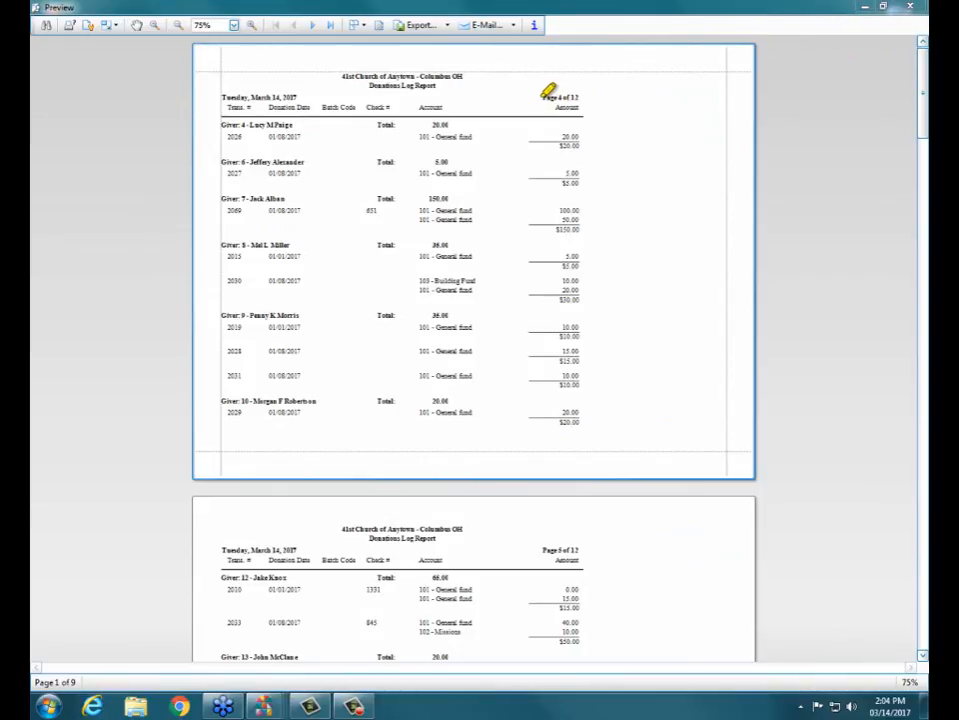
pyautogui.moveTo(540, 97); pyautogui.dragTo(583, 97)
pyautogui.click(908, 8)
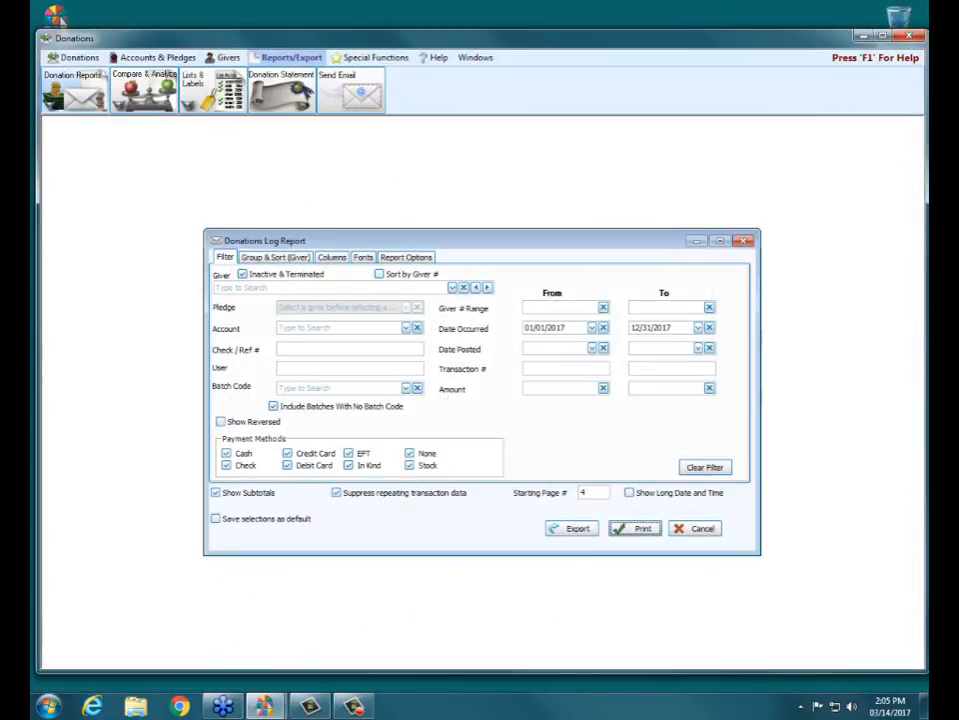
pyautogui.click(900, 456)
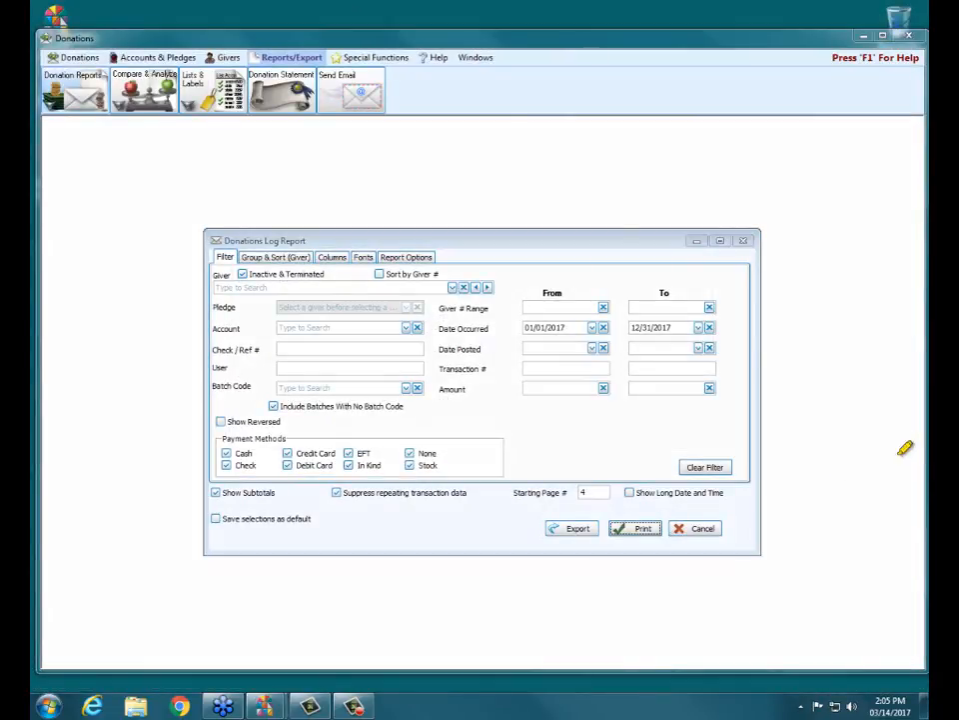
# - Preview the report with Show Long Date and Time disabled, check the date in the header, and close the preview
pyautogui.moveTo(624, 492); pyautogui.dragTo(726, 491)
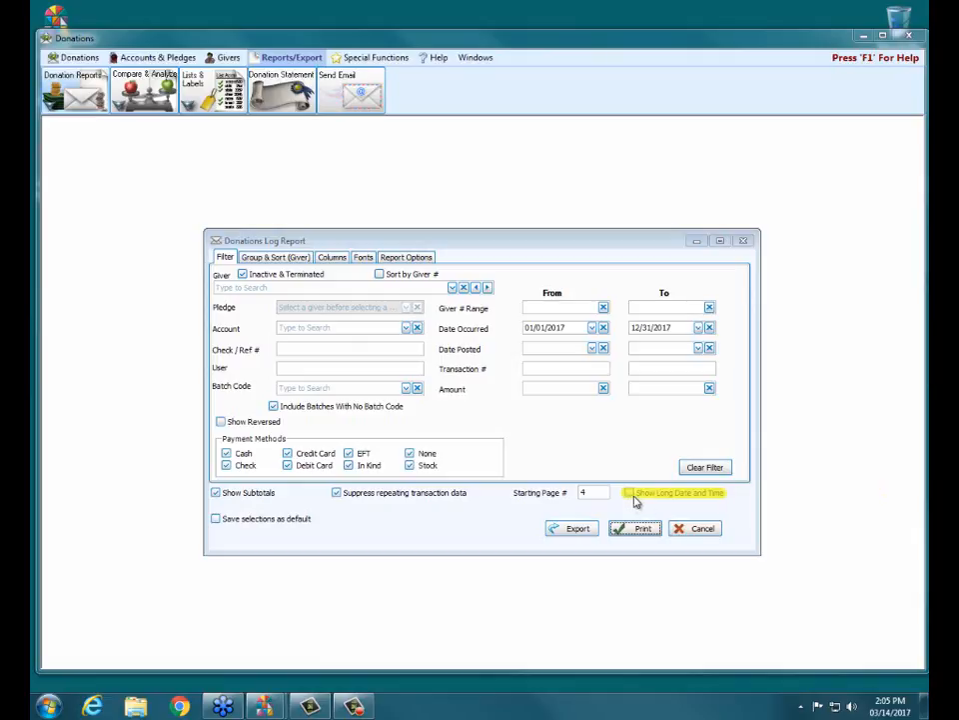
pyautogui.click(640, 530)
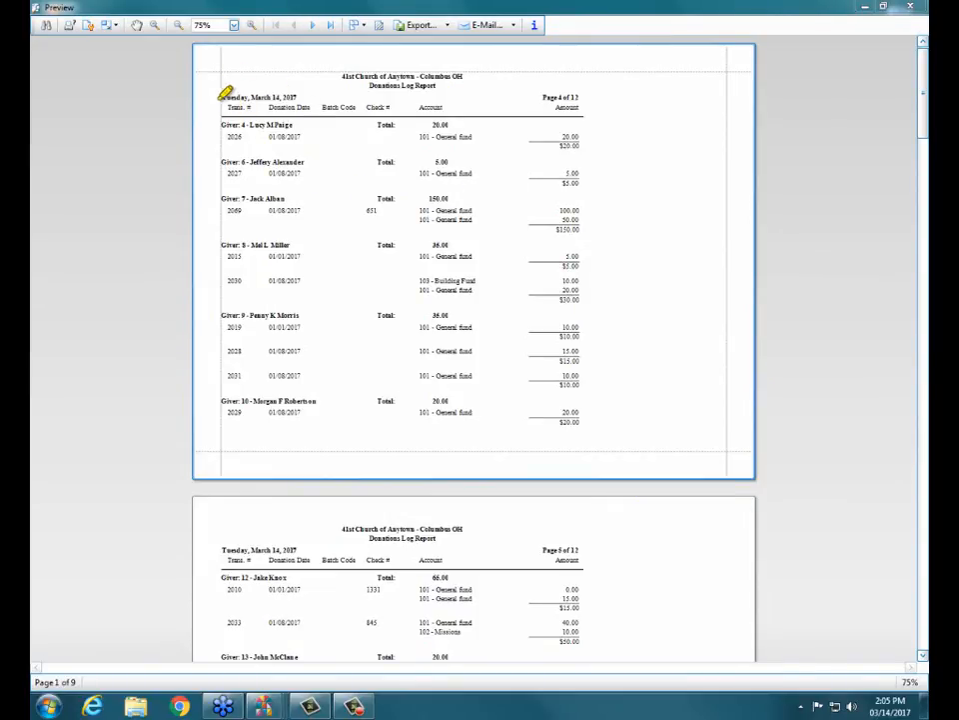
pyautogui.moveTo(219, 98); pyautogui.dragTo(299, 98)
pyautogui.click(912, 8)
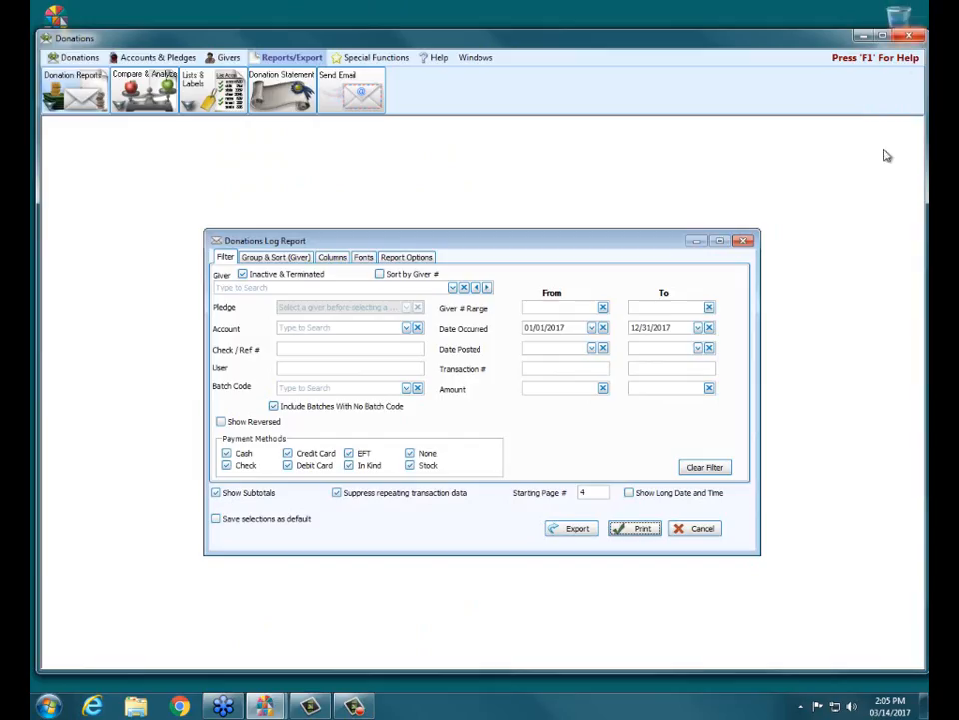
# - Enable Show Long Date and Time, preview the report to check the date and time in its header, and close the preview
pyautogui.click(630, 493)
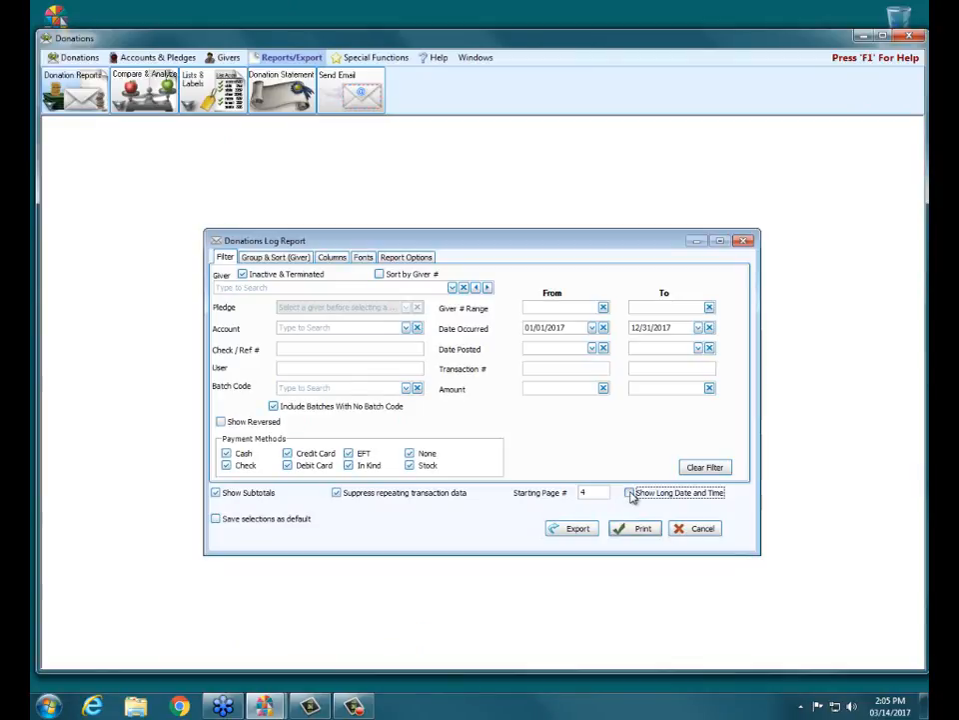
pyautogui.click(636, 529)
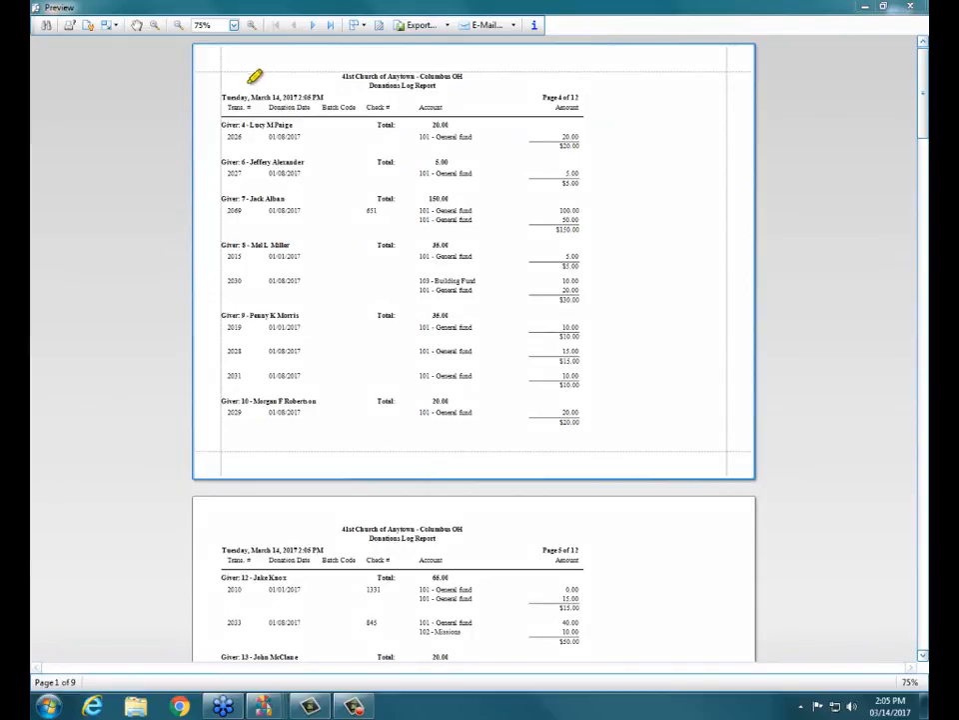
pyautogui.moveTo(223, 98); pyautogui.dragTo(329, 97)
pyautogui.click(922, 6)
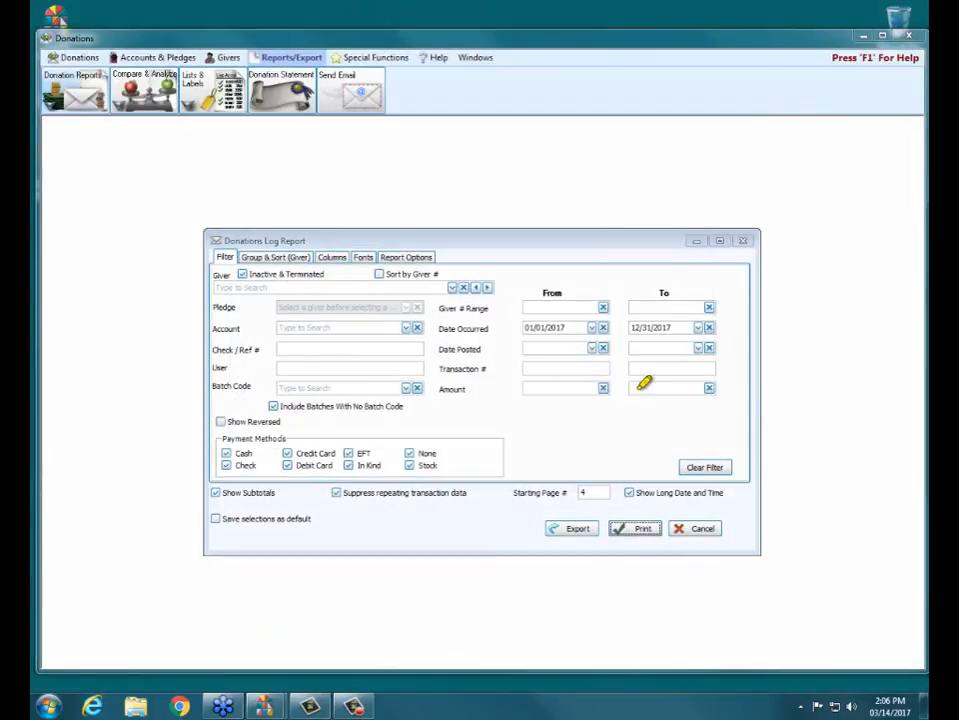
pyautogui.moveTo(212, 518)
pyautogui.mouseDown()
pyautogui.moveTo(310, 515)
pyautogui.moveTo(213, 520)
pyautogui.mouseUp()
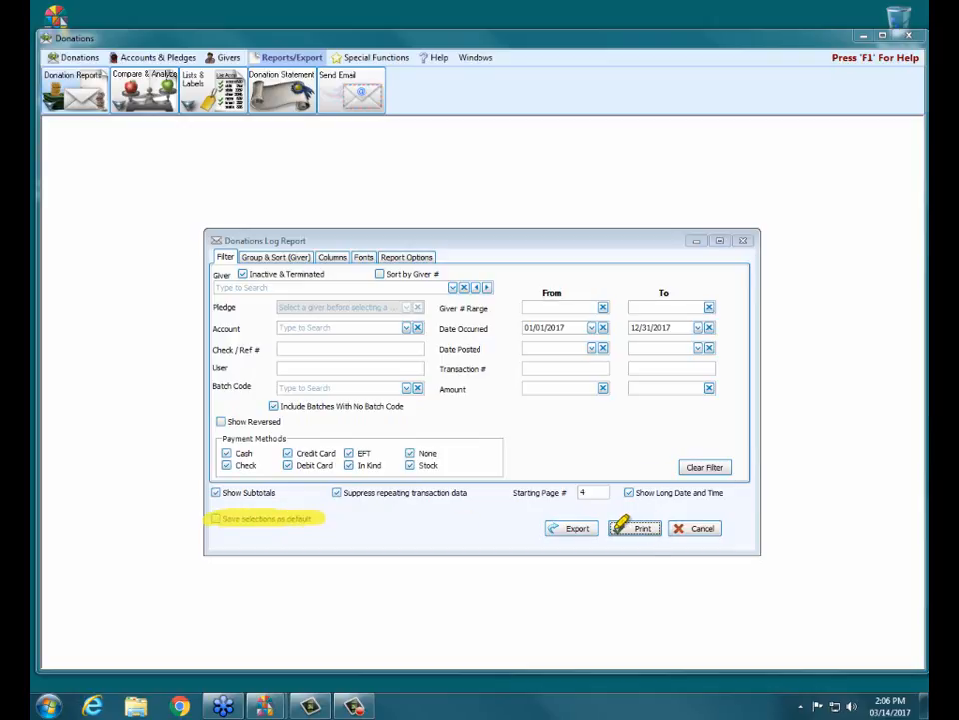
pyautogui.moveTo(617, 524)
pyautogui.mouseDown()
pyautogui.moveTo(660, 536)
pyautogui.moveTo(612, 536)
pyautogui.mouseUp()
pyautogui.moveTo(213, 257); pyautogui.dragTo(436, 257)
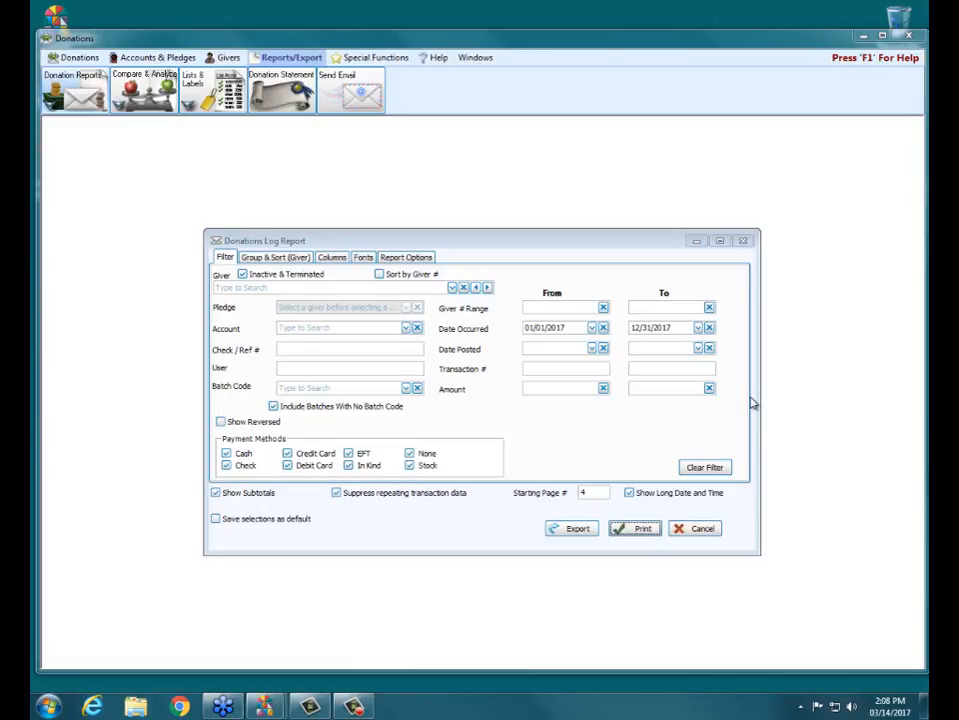
# - Preview the report and review the document formats offered for exporting and e-mailing it
pyautogui.click(642, 528)
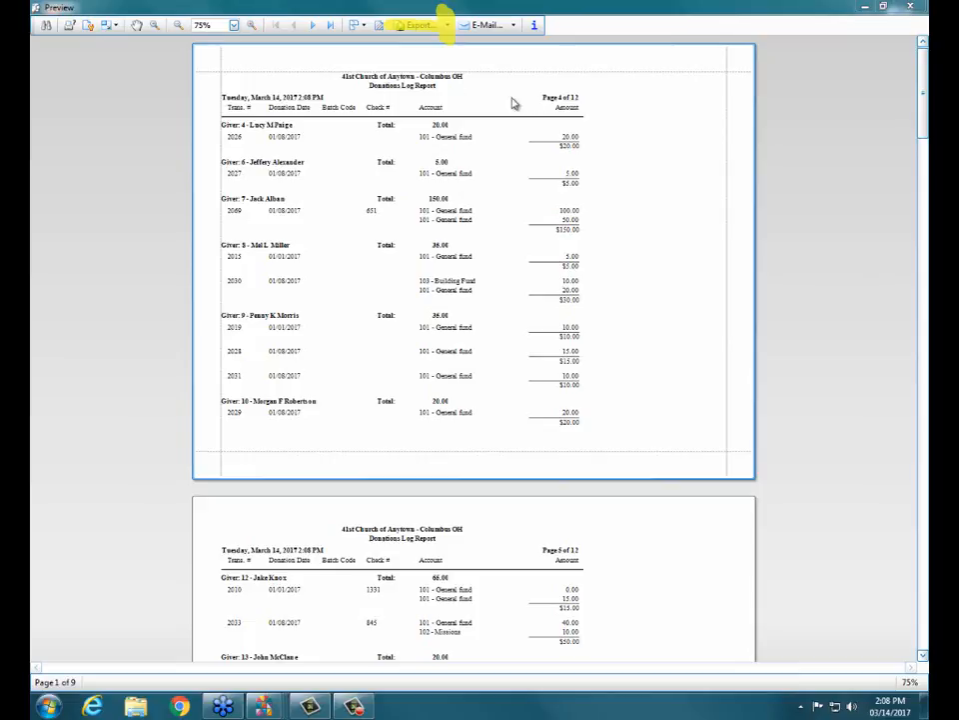
pyautogui.click(443, 25)
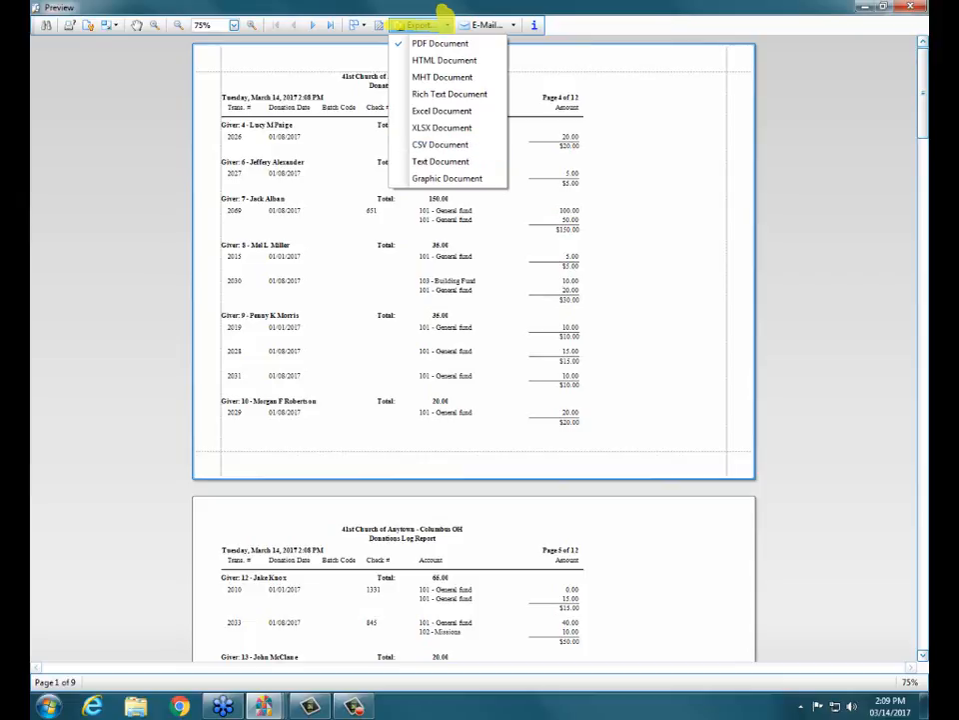
pyautogui.click(441, 22)
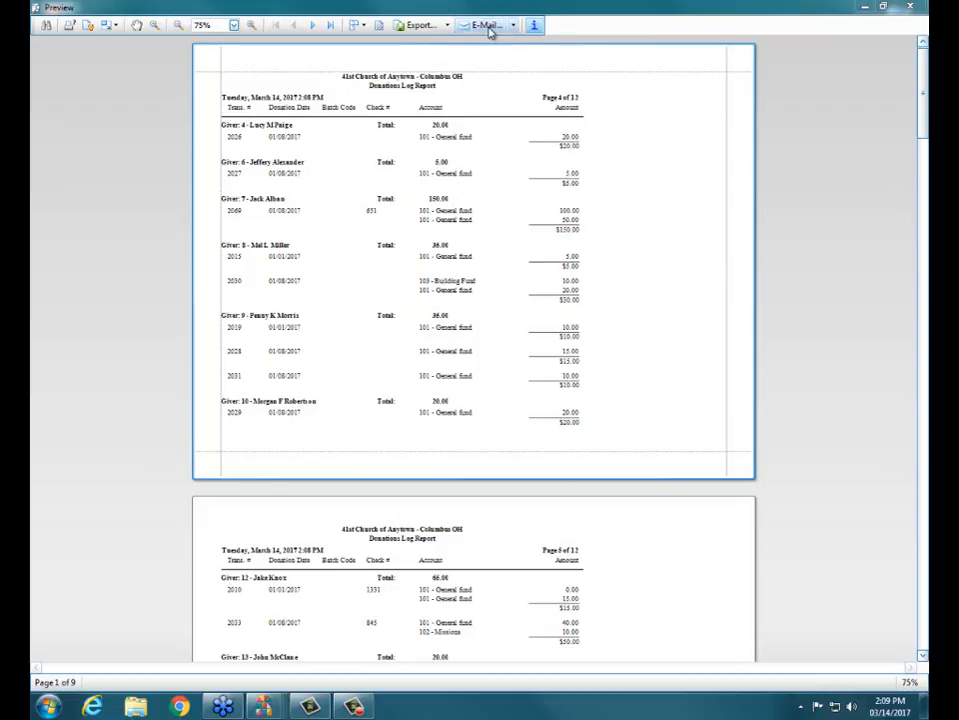
pyautogui.click(514, 27)
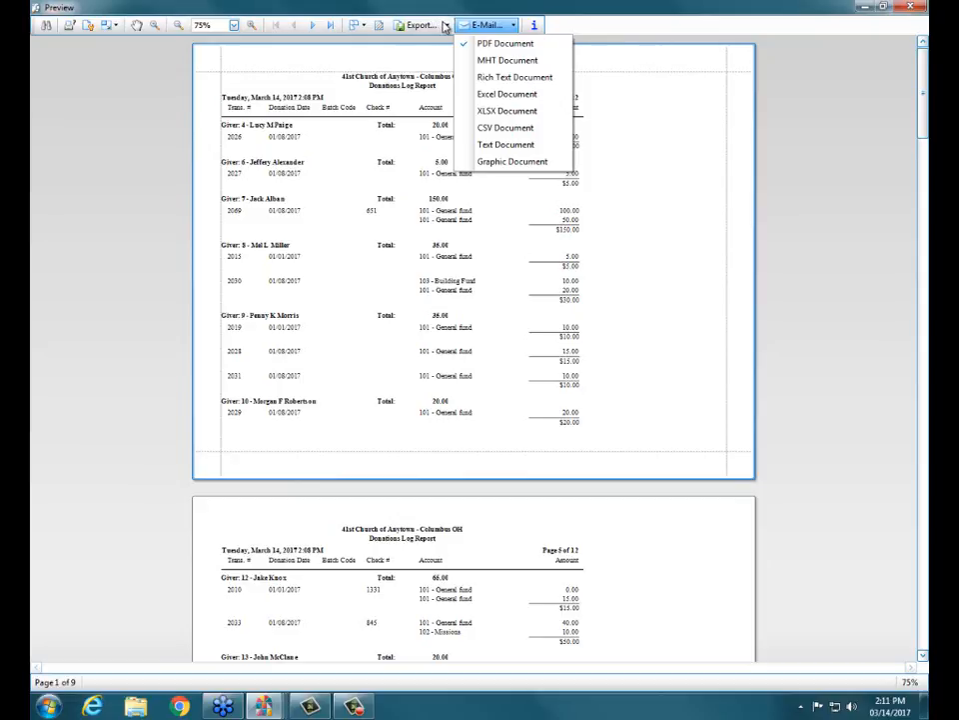
# - Export the report as a PDF with the default options, saving it to the Desktop as Donations Log Report and replacing the existing file
pyautogui.click(449, 26)
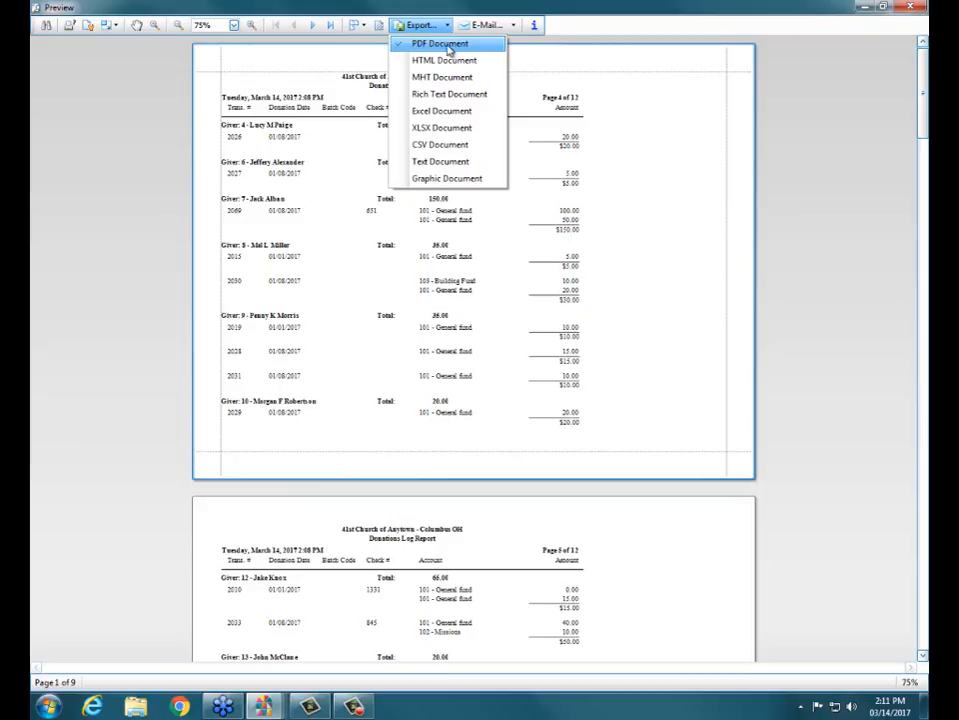
pyautogui.click(427, 47)
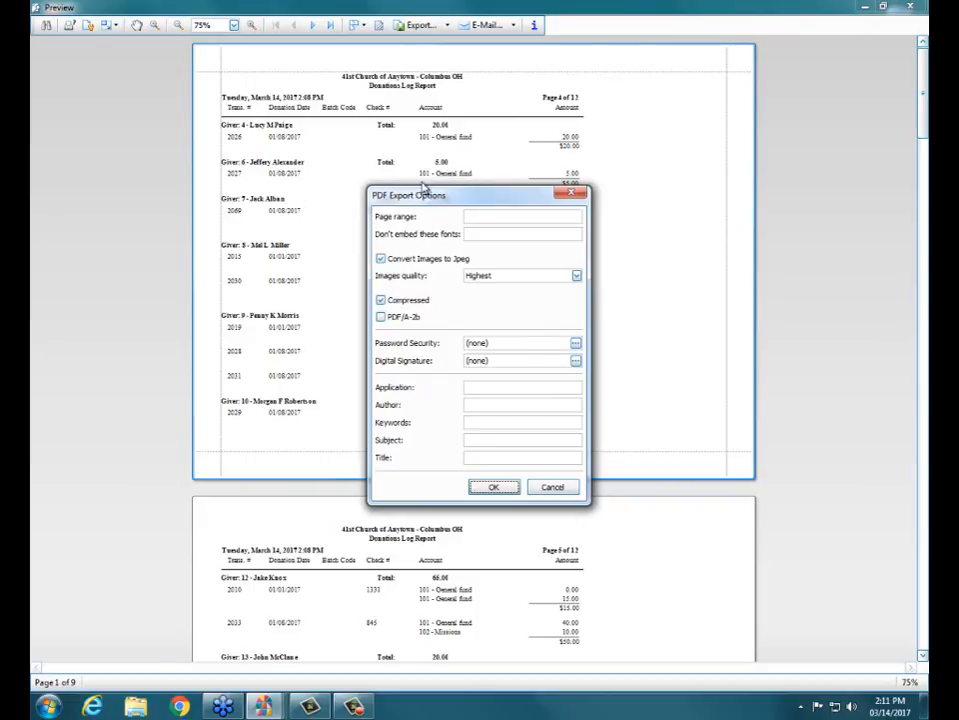
pyautogui.click(492, 488)
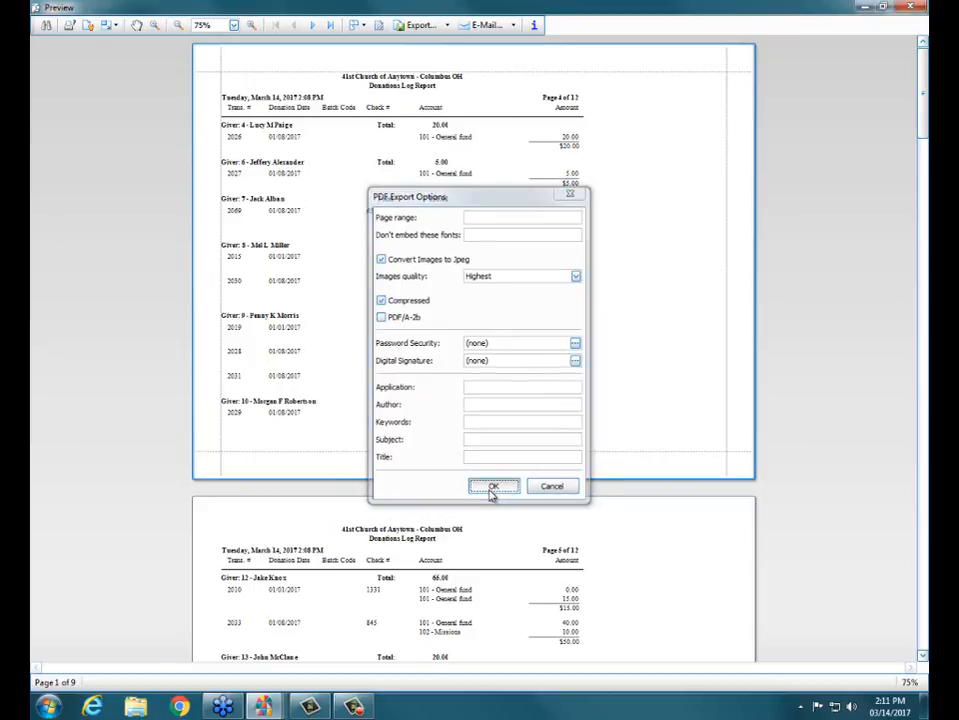
pyautogui.moveTo(191, 30); pyautogui.dragTo(239, 62)
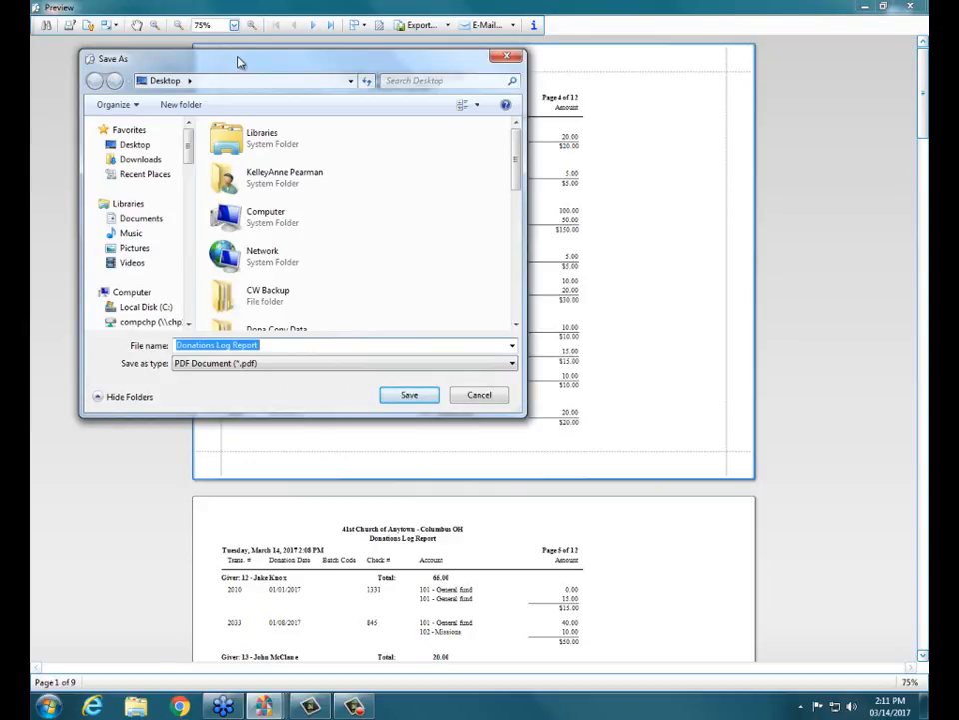
pyautogui.click(135, 145)
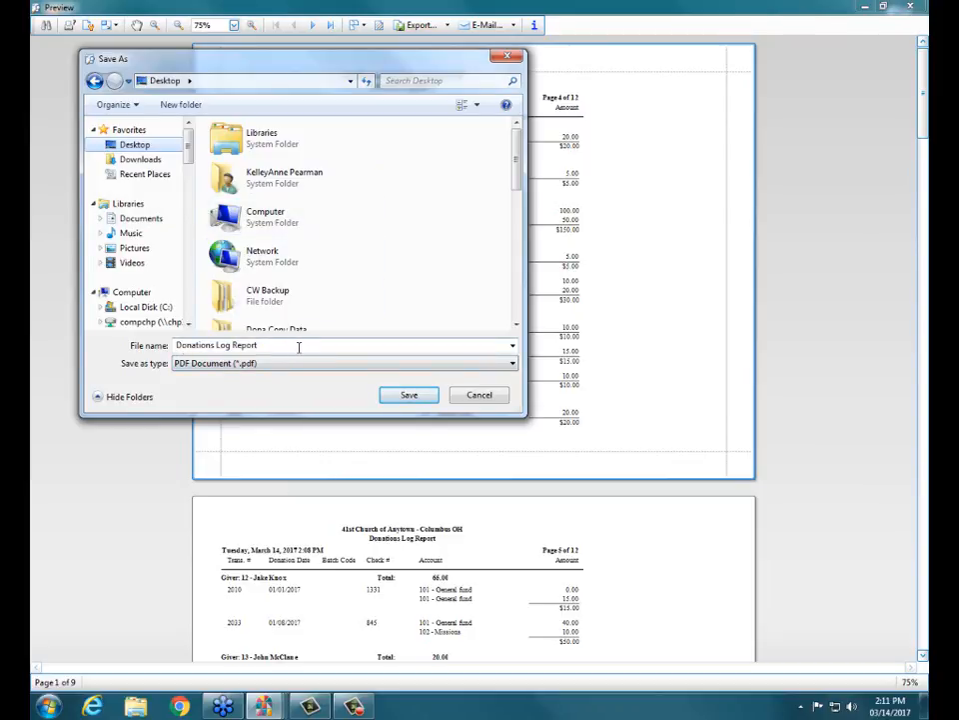
pyautogui.click(408, 395)
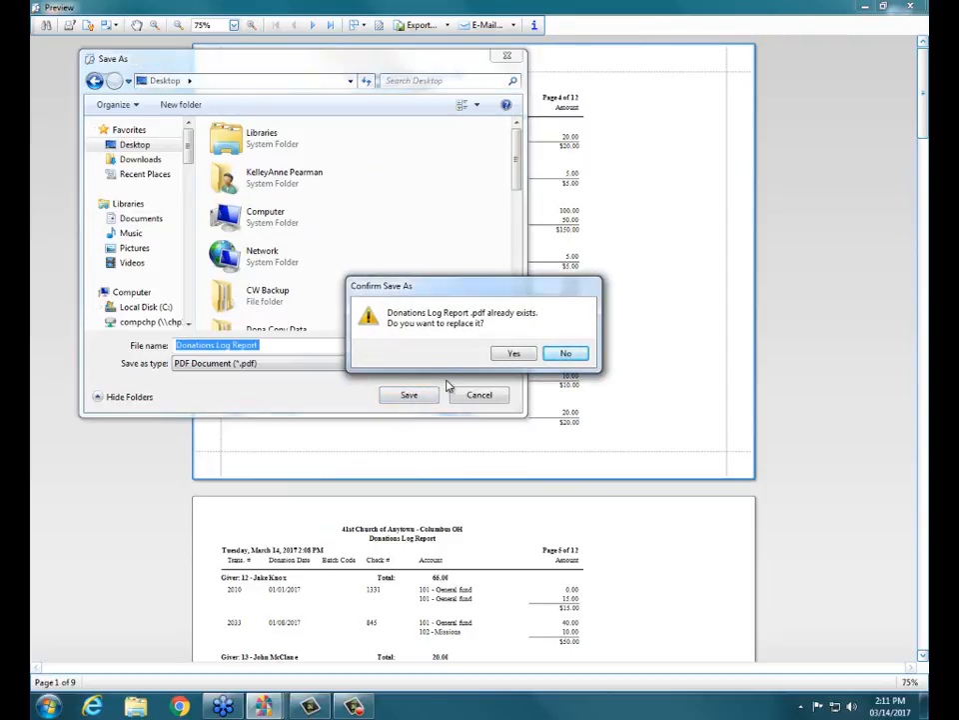
pyautogui.click(527, 354)
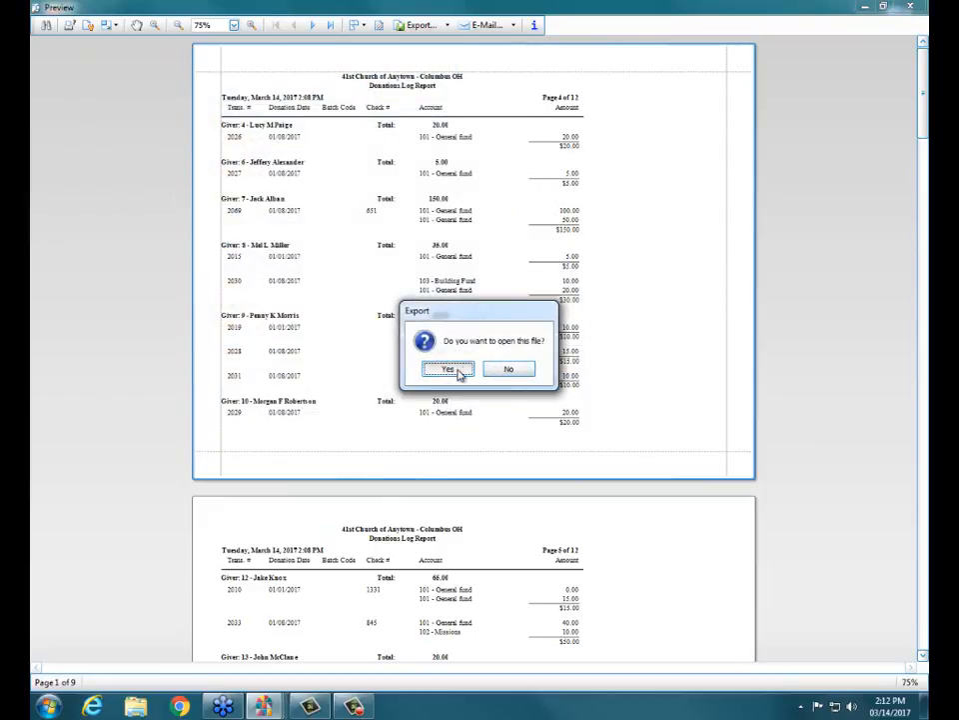
# - Open the exported PDF in Adobe Acrobat Reader, dismiss the color theme prompt, view the report, and close the reader
pyautogui.click(449, 369)
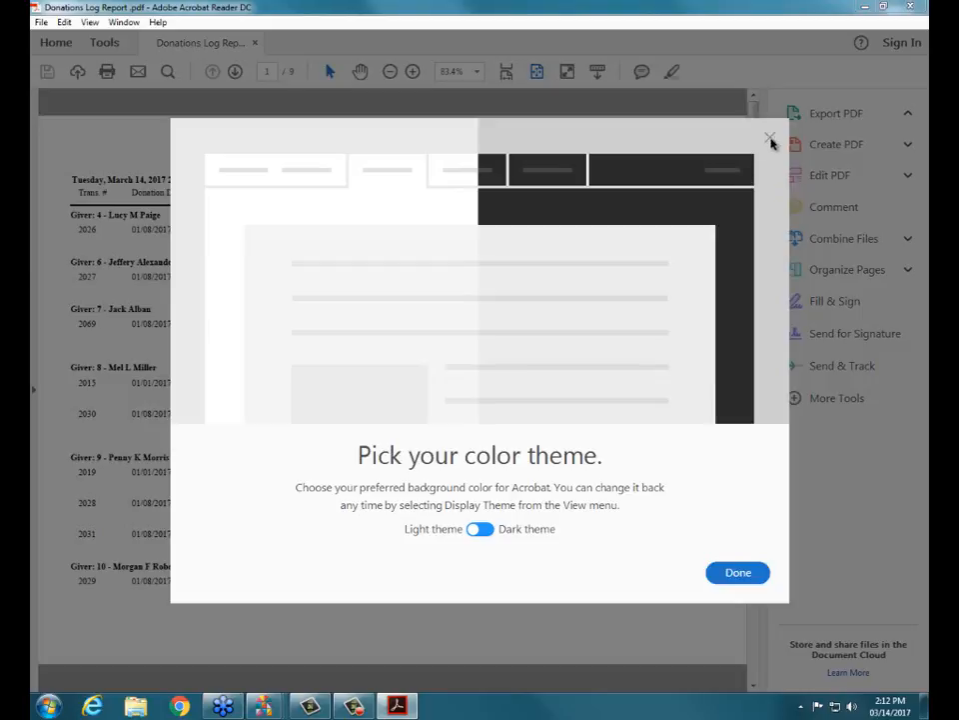
pyautogui.click(770, 142)
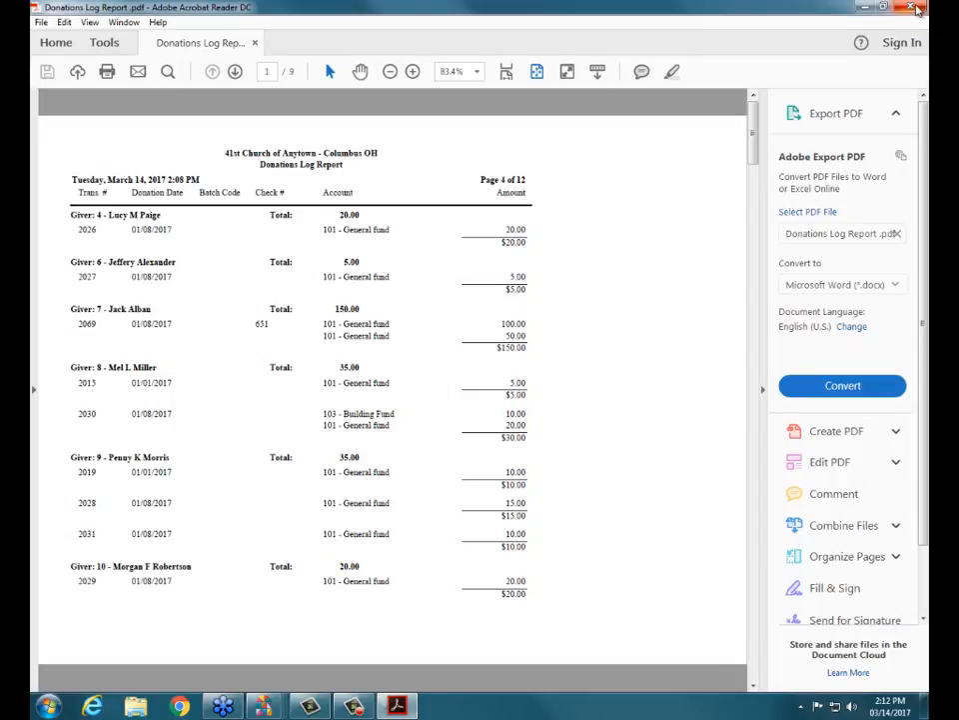
pyautogui.click(917, 8)
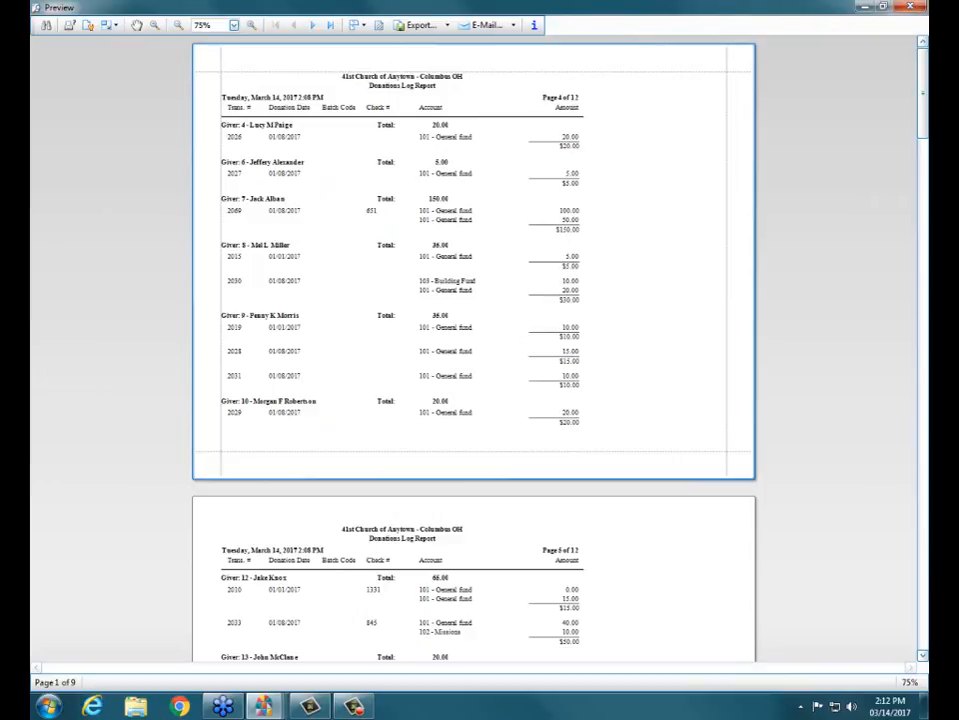
# - View the Report Information summary of the previewed report and move its window lower on the page
pyautogui.click(534, 24)
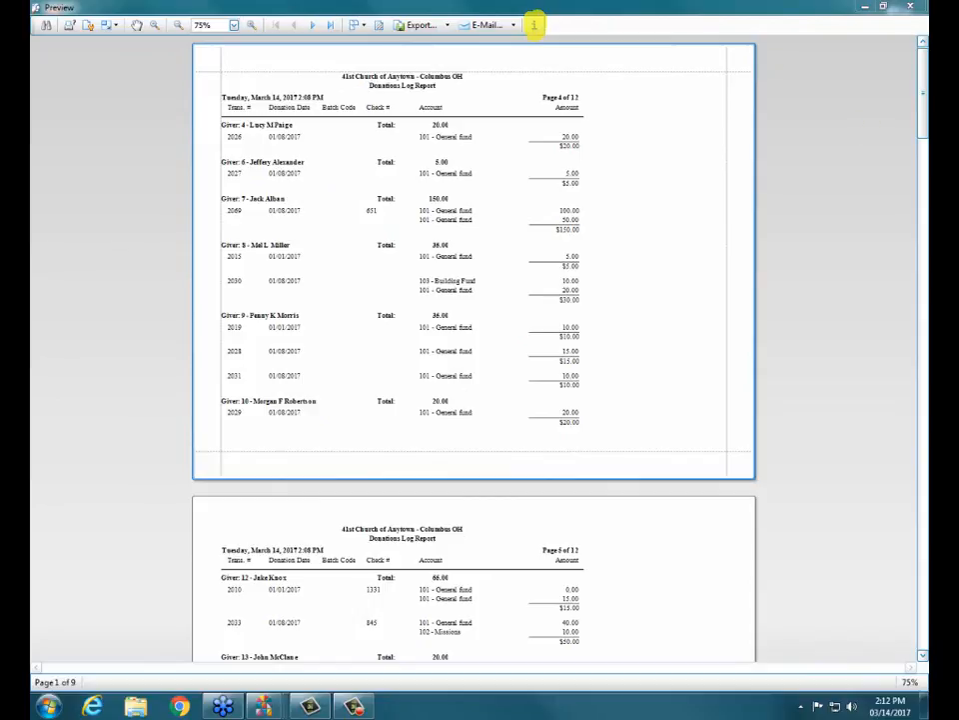
pyautogui.click(533, 24)
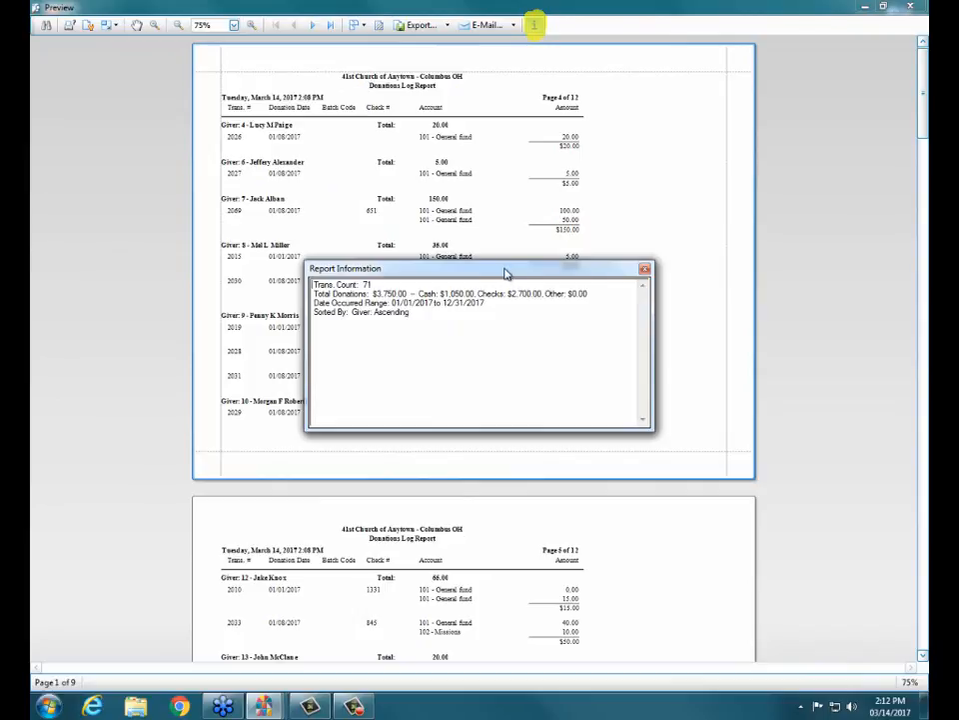
pyautogui.moveTo(506, 270); pyautogui.dragTo(482, 379)
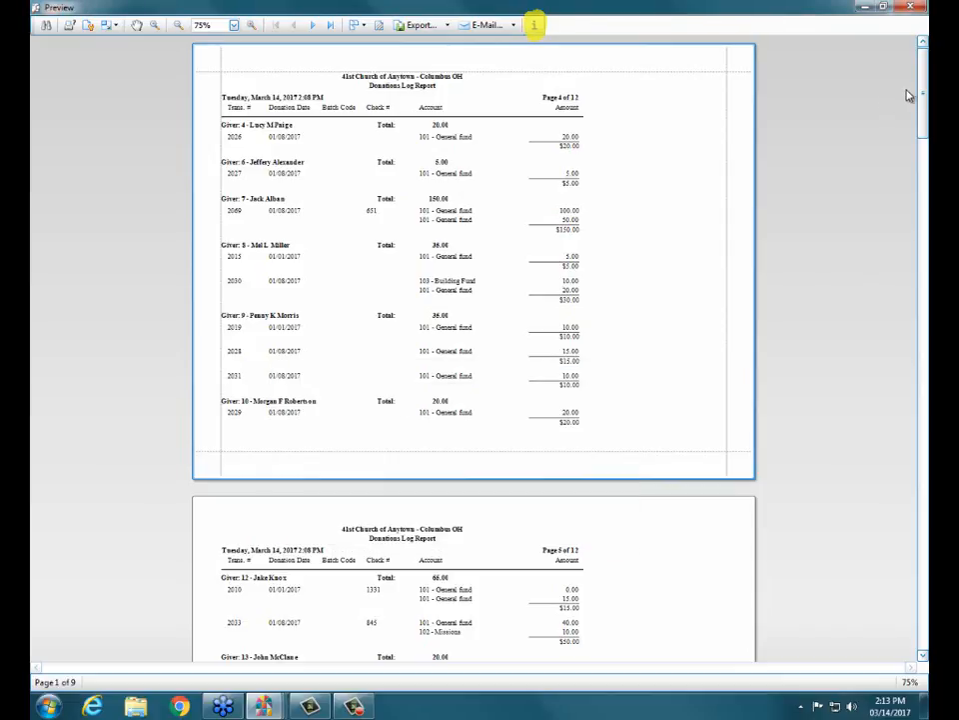
# - Examine the summary block on the report's last page and close the preview
pyautogui.moveTo(921, 95); pyautogui.dragTo(921, 574)
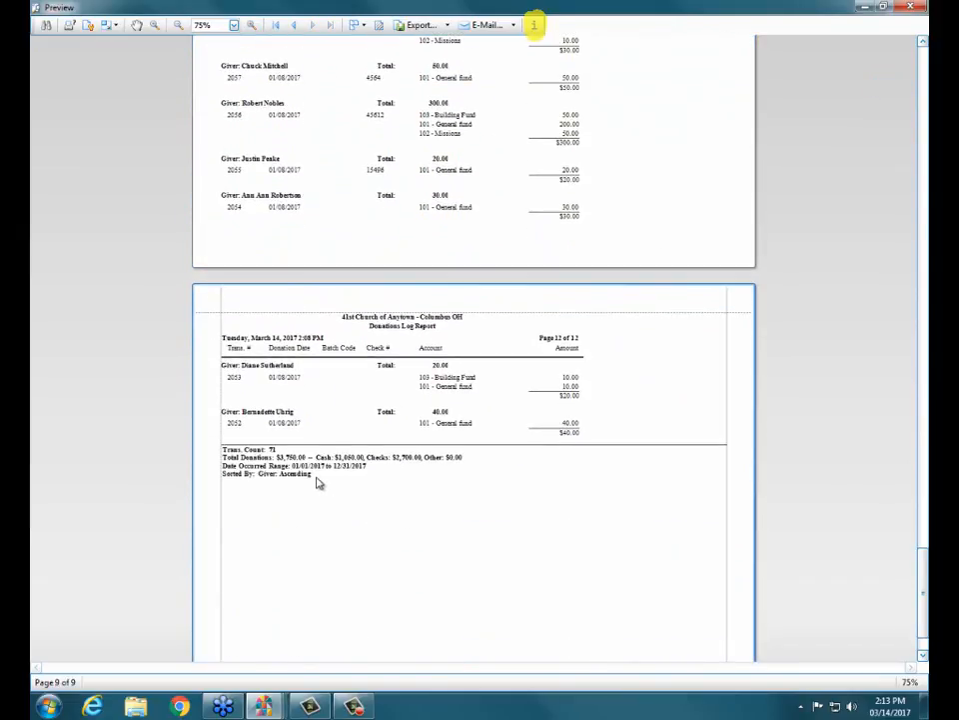
pyautogui.click(250, 470)
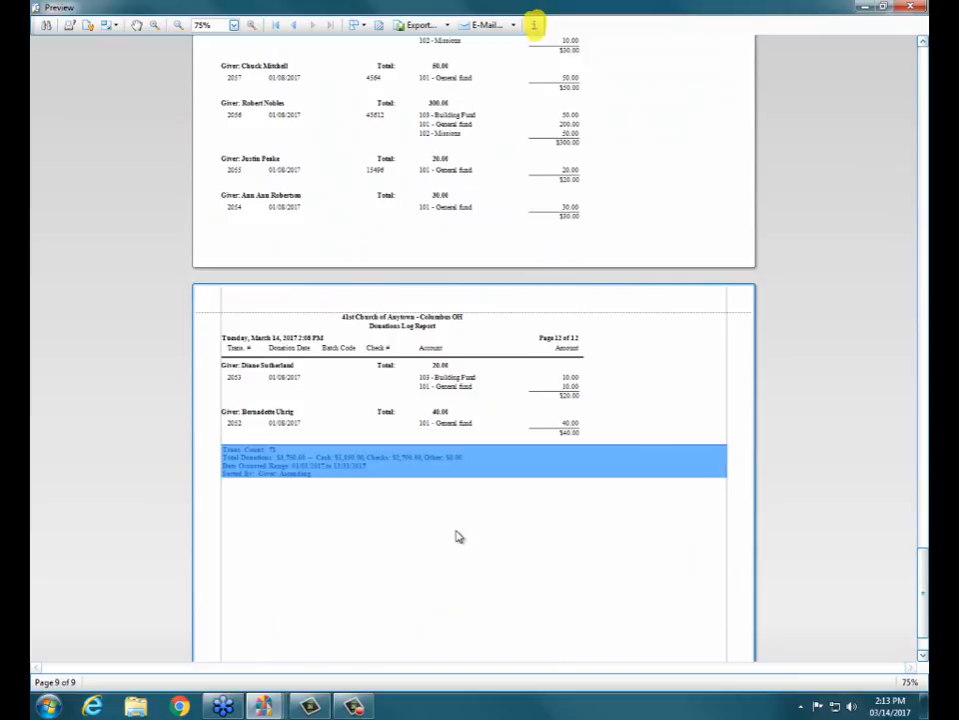
pyautogui.click(683, 482)
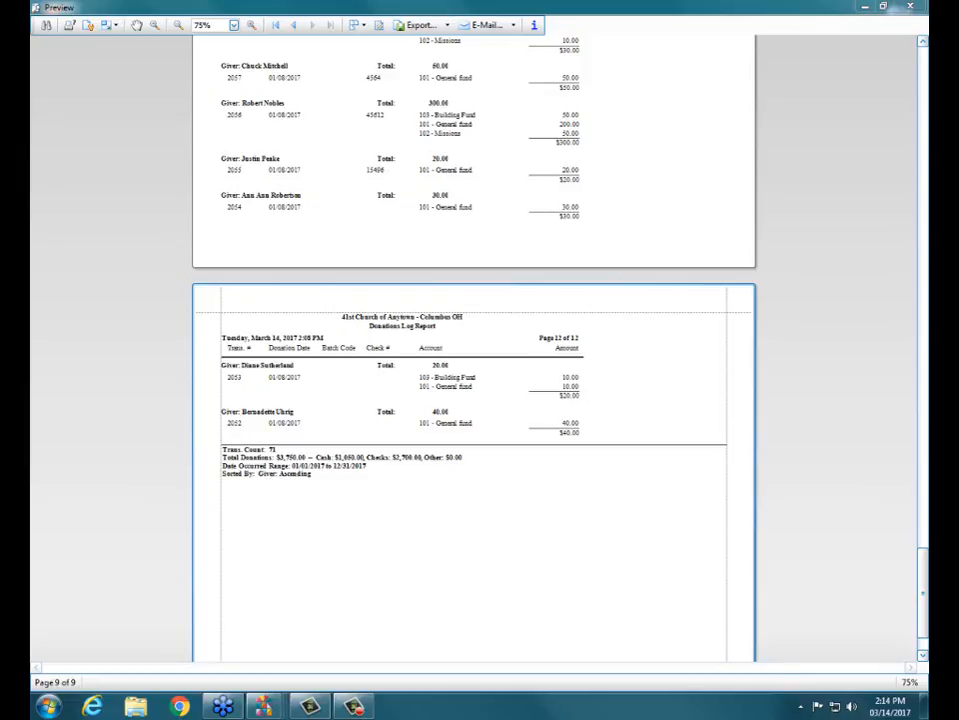
pyautogui.click(910, 7)
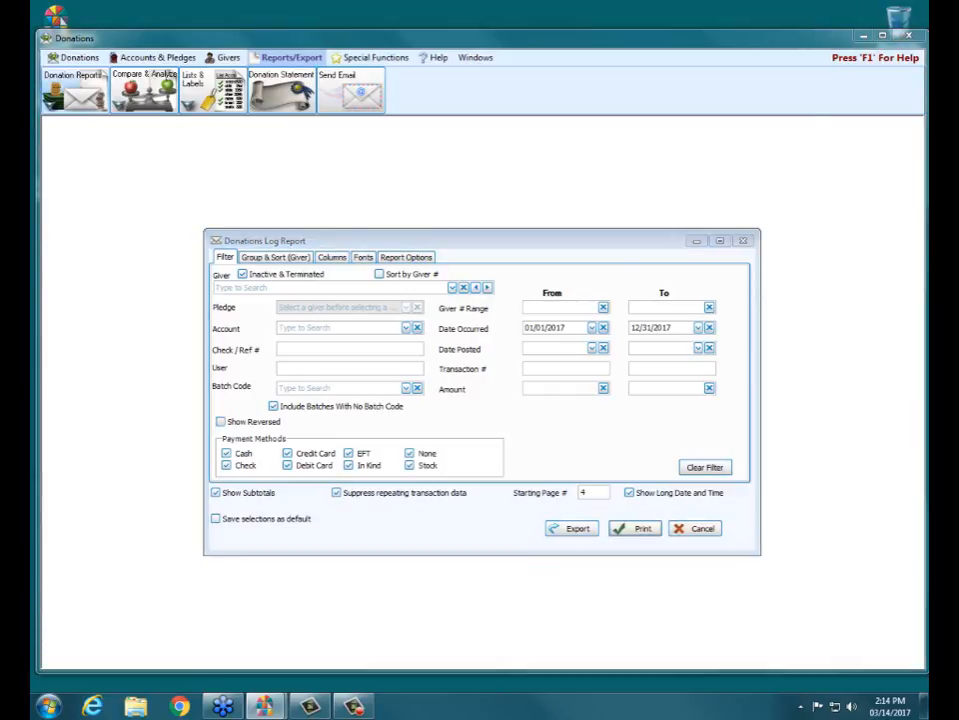
# - Preview the report with Suppress repeating transaction data enabled, examine giver 7's transaction details, and close the preview
pyautogui.moveTo(328, 491)
pyautogui.mouseDown()
pyautogui.moveTo(469, 492)
pyautogui.moveTo(344, 497)
pyautogui.moveTo(433, 497)
pyautogui.mouseUp()
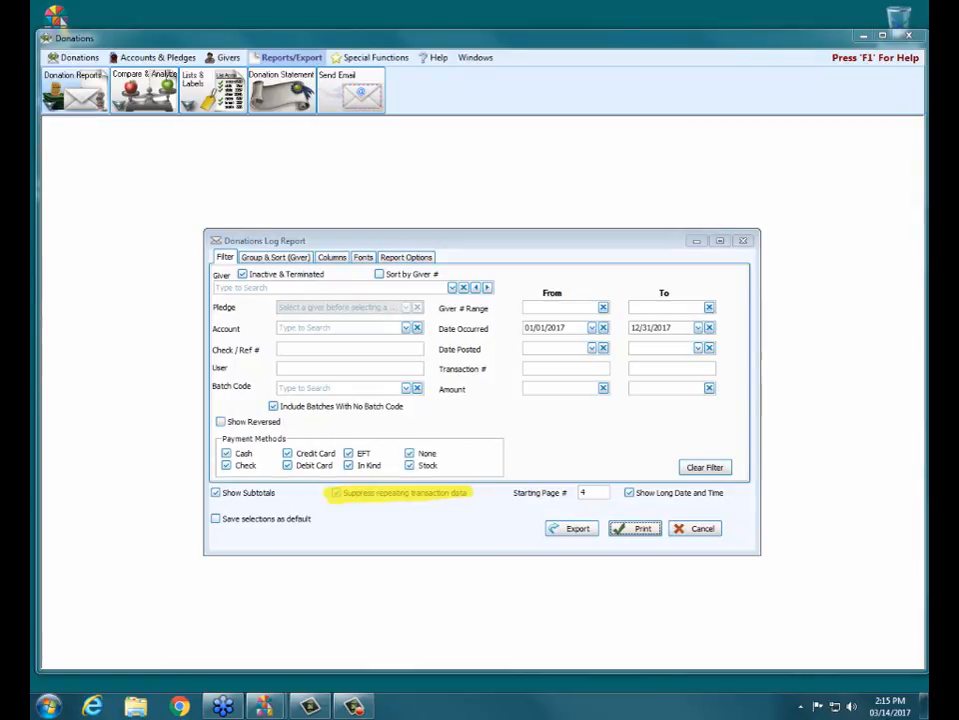
pyautogui.click(640, 533)
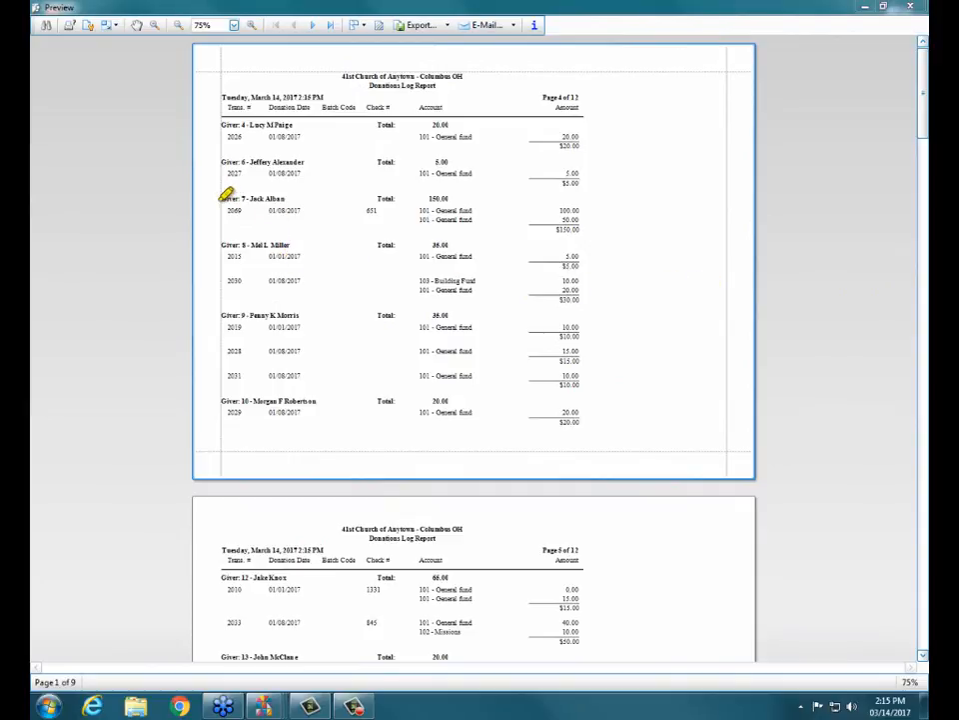
pyautogui.moveTo(226, 195)
pyautogui.mouseDown()
pyautogui.moveTo(297, 190)
pyautogui.moveTo(231, 200)
pyautogui.mouseUp()
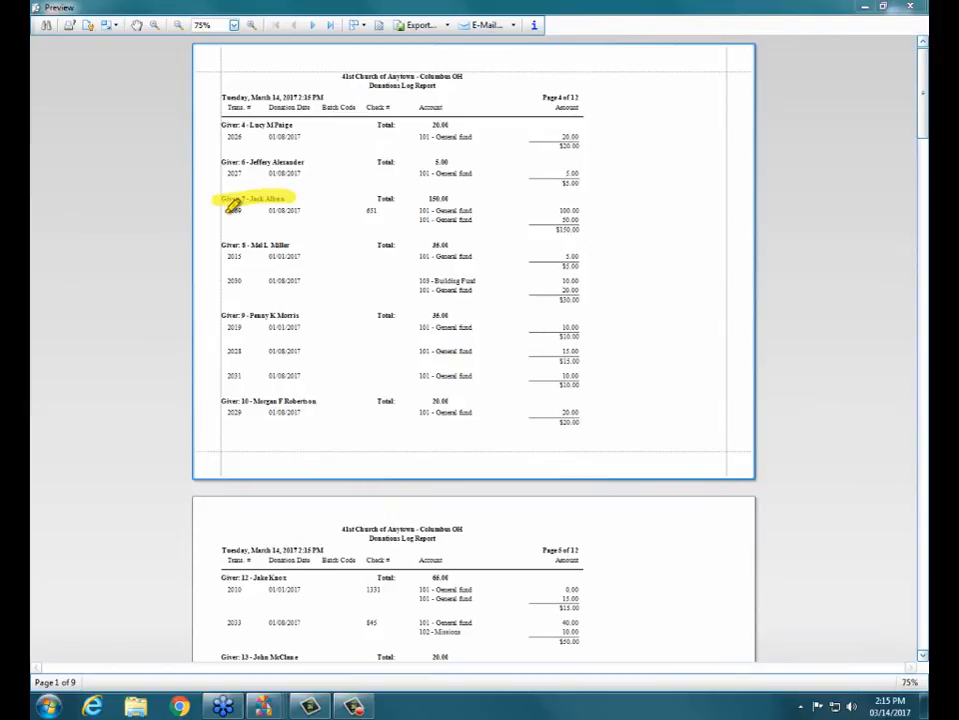
pyautogui.moveTo(227, 210); pyautogui.dragTo(306, 210)
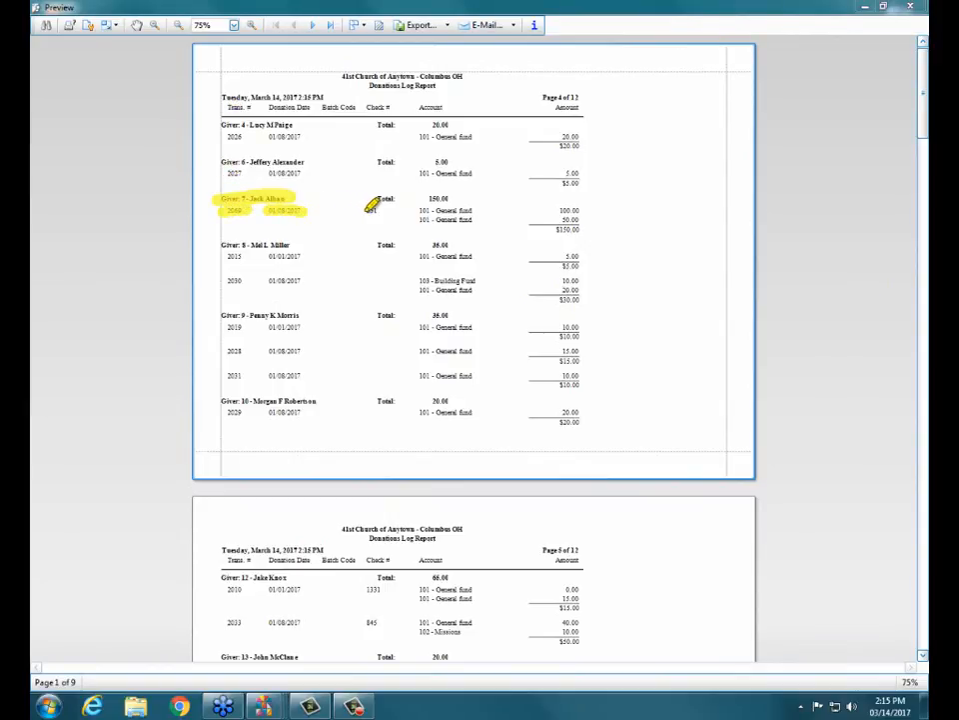
pyautogui.moveTo(364, 210); pyautogui.dragTo(383, 210)
pyautogui.press('Escape')
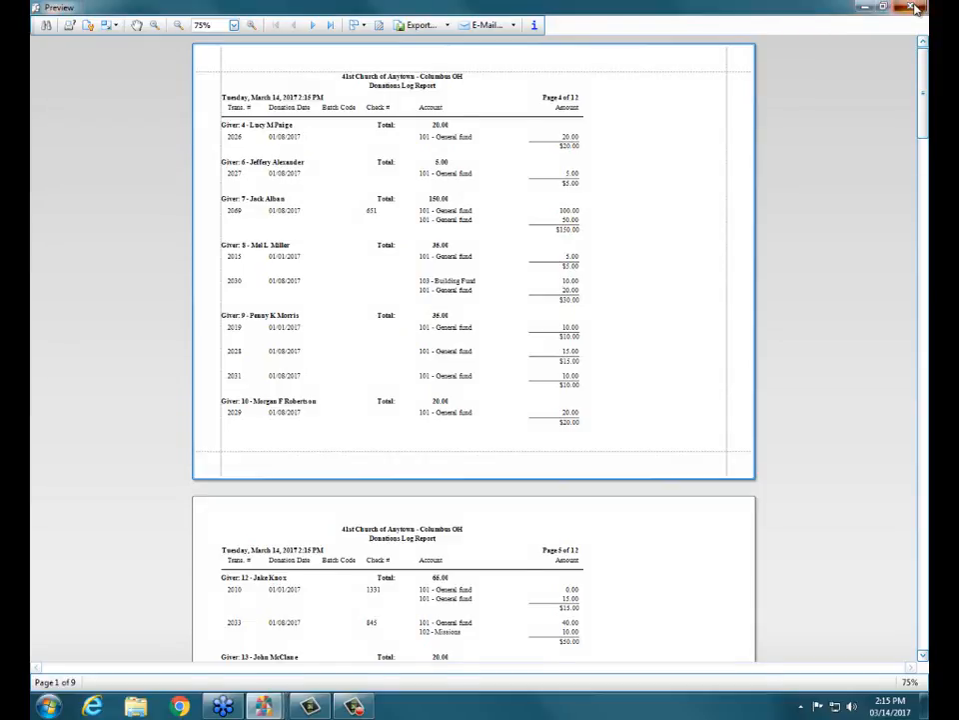
pyautogui.click(909, 6)
# - Preview the report with Suppress repeating transaction data disabled, examine the repeated transaction lines for givers 7, 8 and 12, and close the preview
pyautogui.click(398, 494)
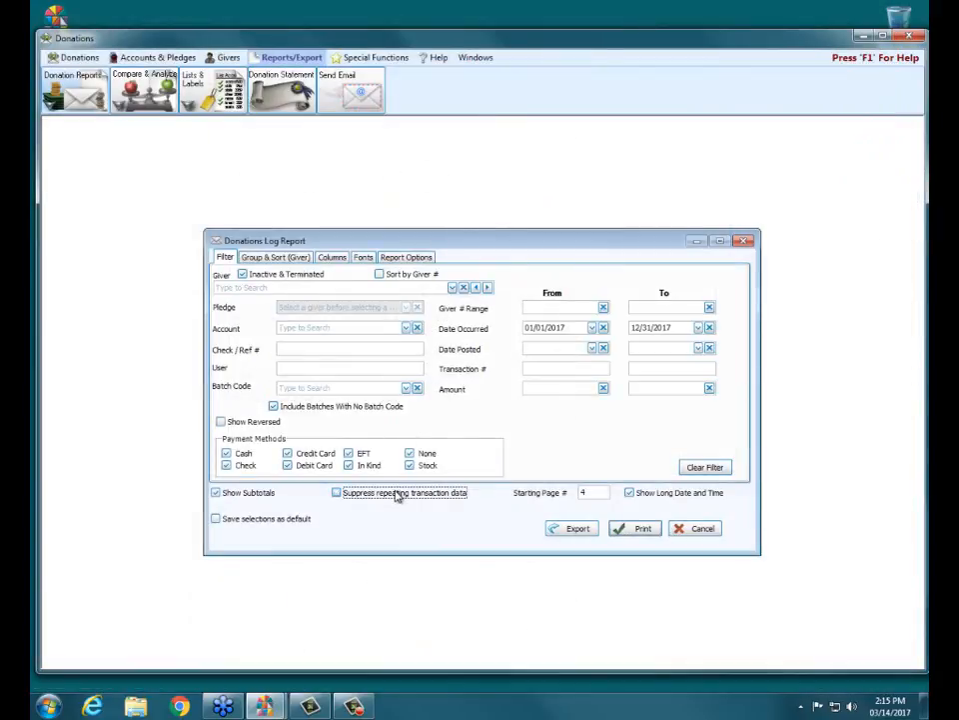
pyautogui.click(648, 533)
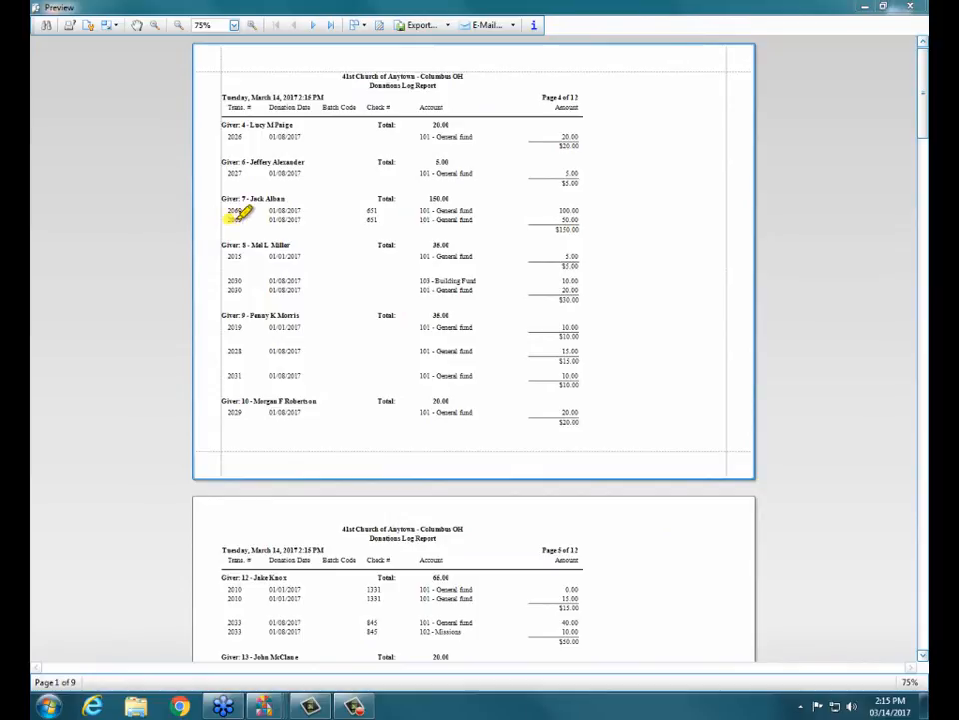
pyautogui.moveTo(269, 219); pyautogui.dragTo(385, 222)
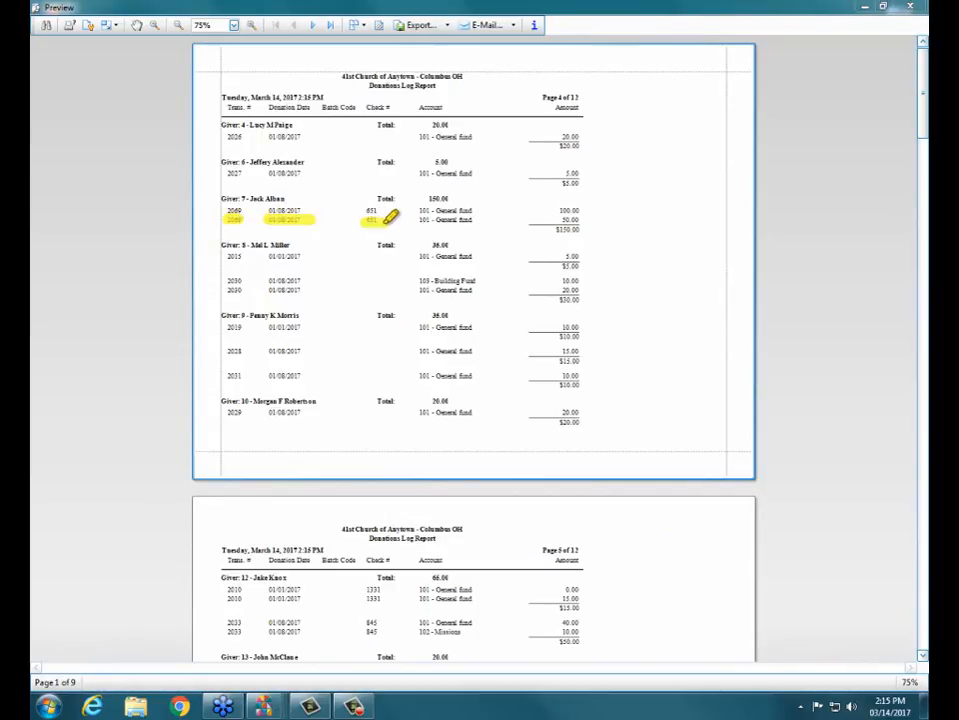
pyautogui.moveTo(226, 289); pyautogui.dragTo(313, 289)
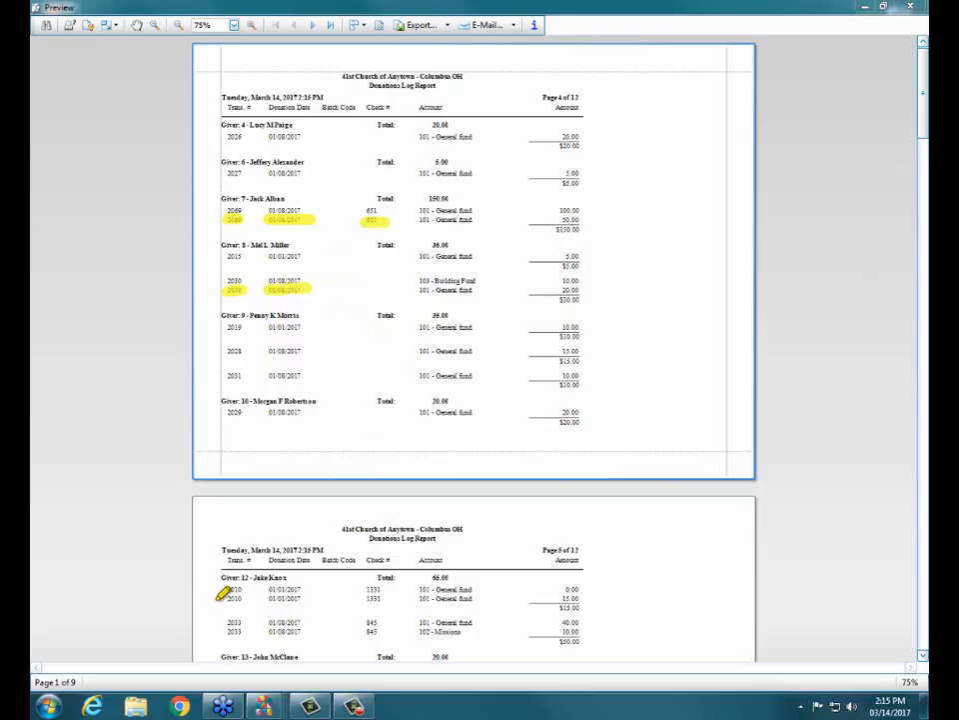
pyautogui.moveTo(226, 599); pyautogui.dragTo(384, 597)
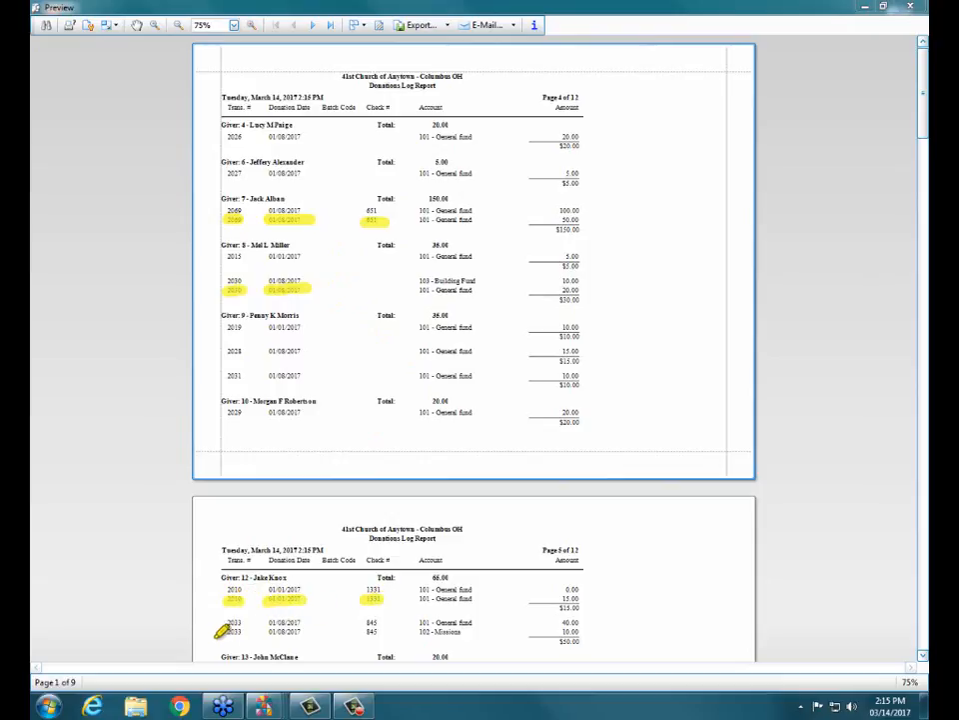
pyautogui.moveTo(226, 631); pyautogui.dragTo(385, 631)
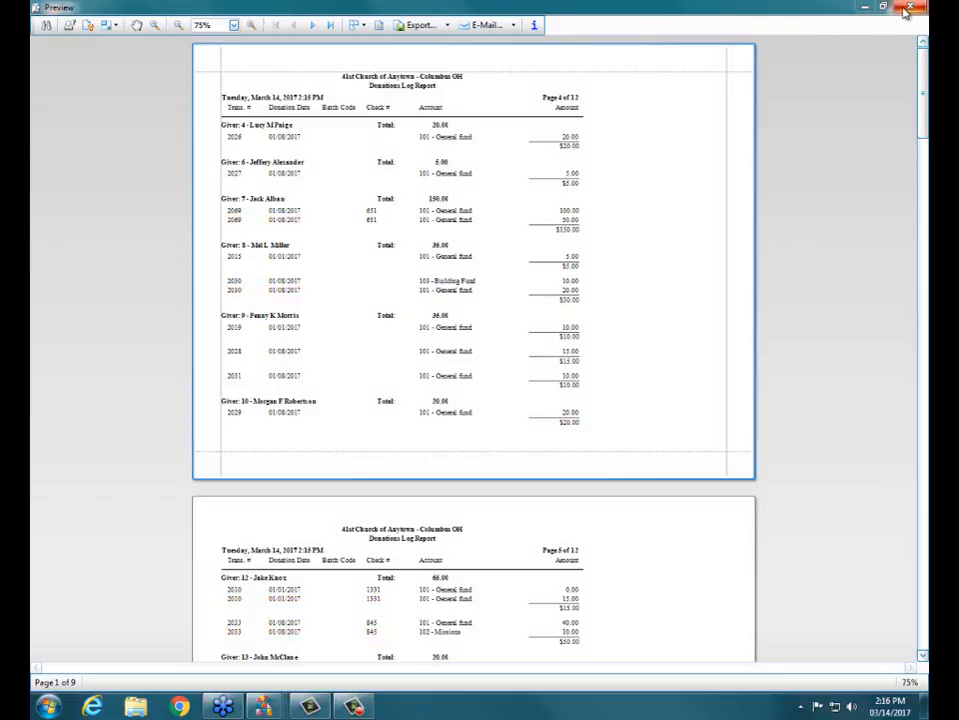
pyautogui.click(908, 8)
# - Turn Suppress repeating transaction data back on and preview the Donations Log Report again
pyautogui.click(410, 492)
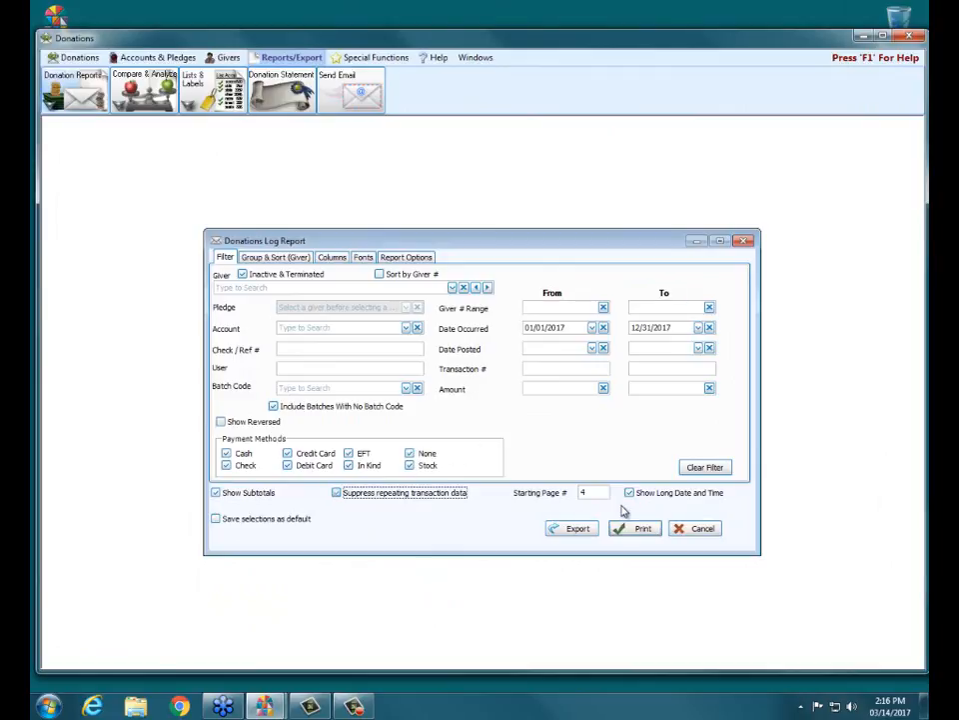
pyautogui.click(637, 527)
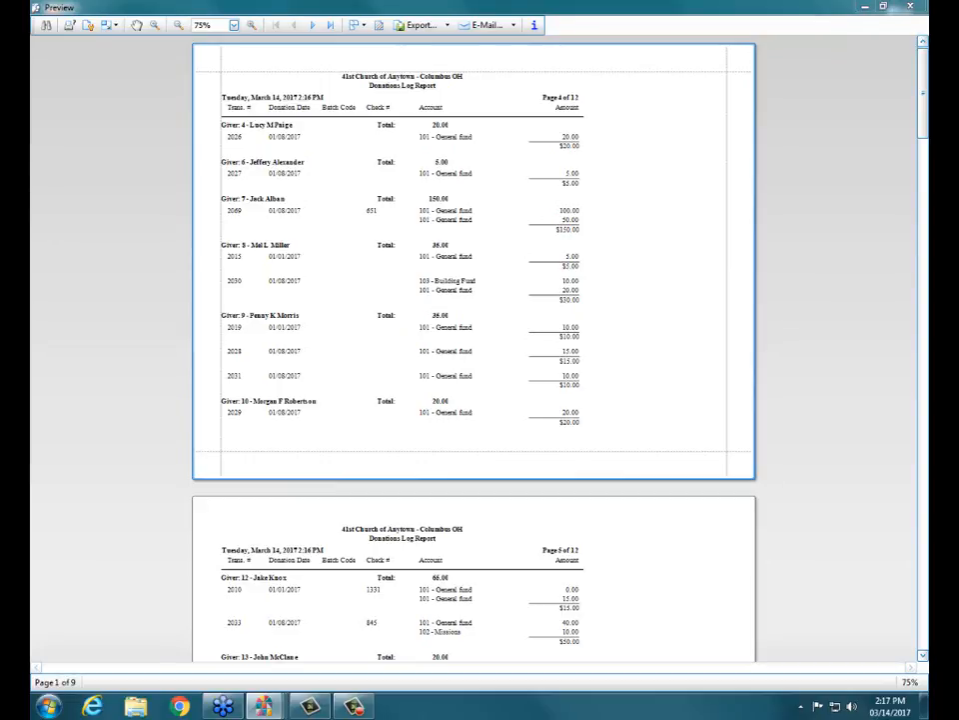
pyautogui.click(504, 381)
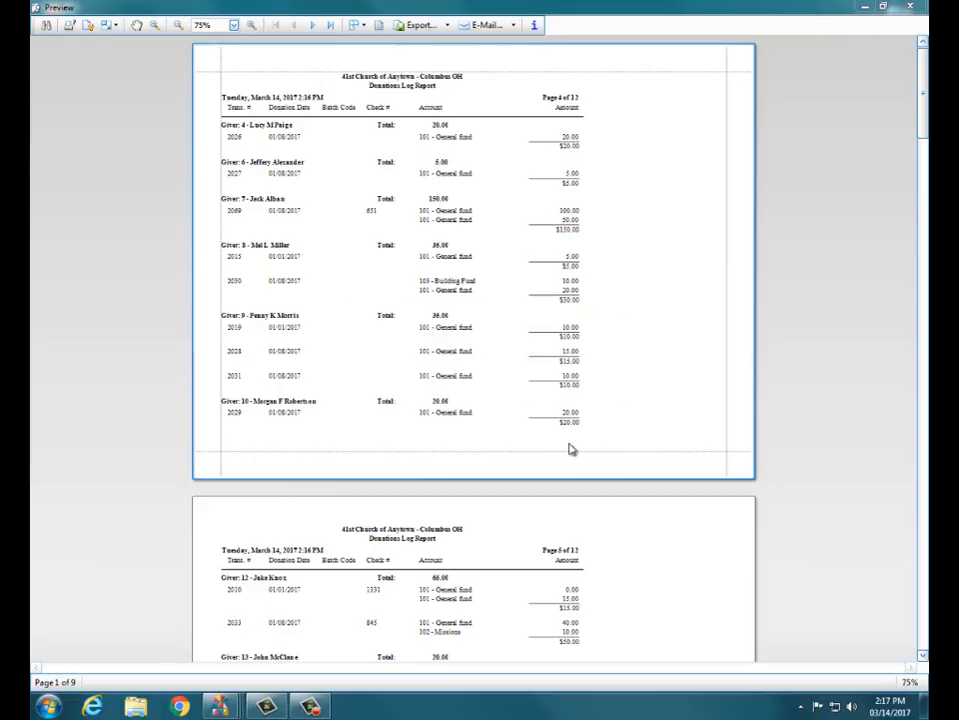